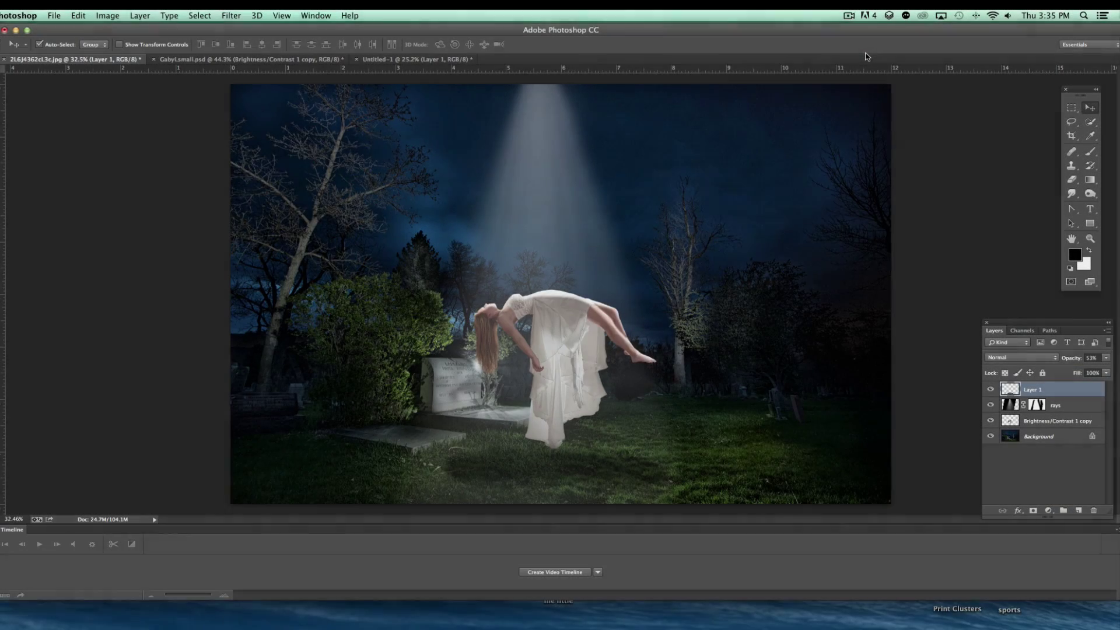
Move the light beam right and down, and the floating woman far to the right
{"action": "left_click_drag", "start_coordinate": [554, 114], "coordinate": [559, 115]}
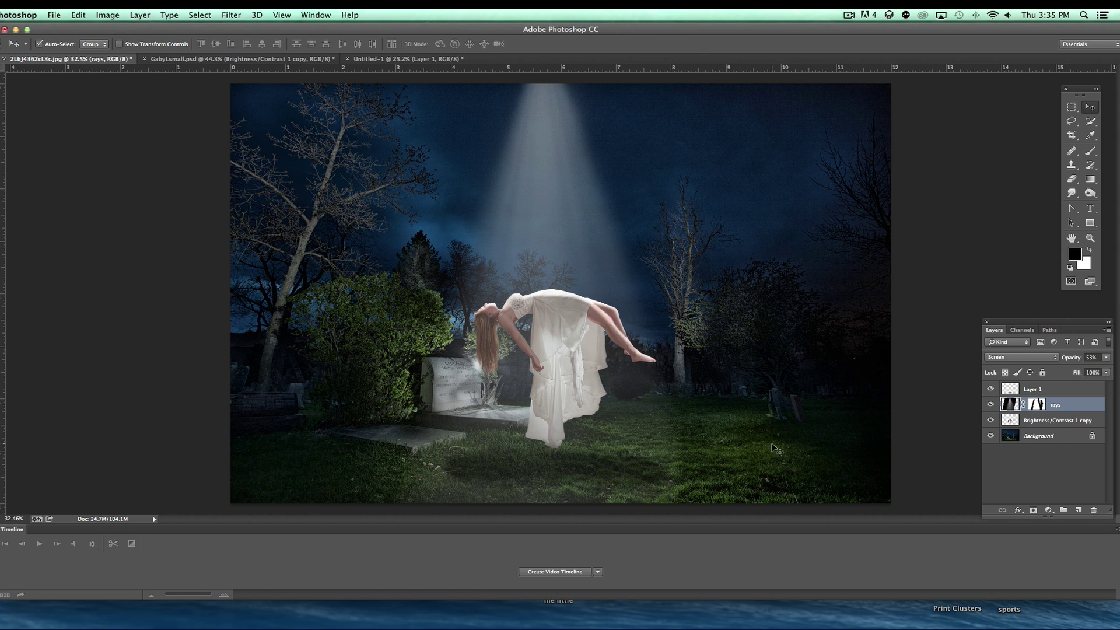
{"action": "left_click_drag", "start_coordinate": [560, 127], "coordinate": [673, 228]}
{"action": "left_click_drag", "start_coordinate": [556, 325], "coordinate": [862, 304]}
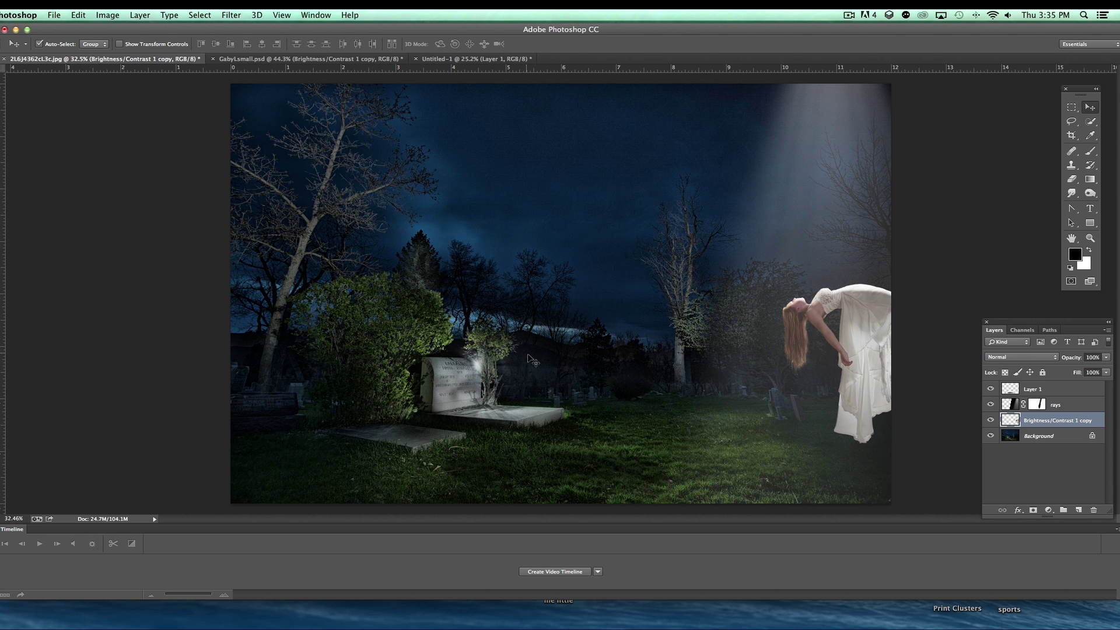
Bring the rays and woman back to centre and reposition the shadow on the grass
{"action": "left_click", "coordinate": [800, 145]}
{"action": "left_click_drag", "start_coordinate": [799, 144], "coordinate": [545, 143]}
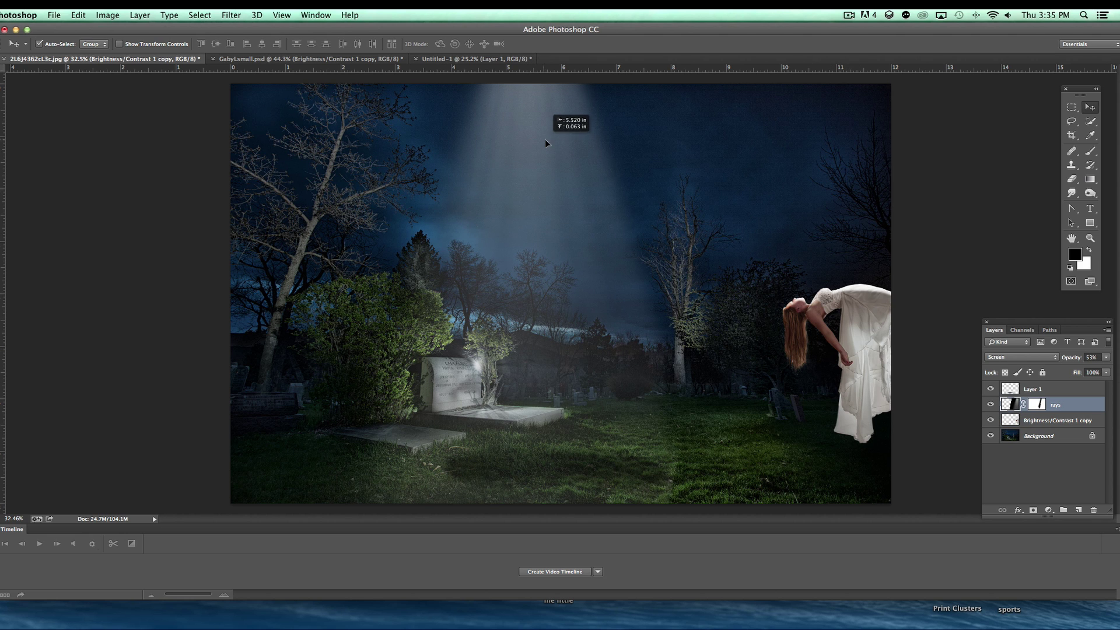
{"action": "left_click_drag", "start_coordinate": [820, 303], "coordinate": [511, 304]}
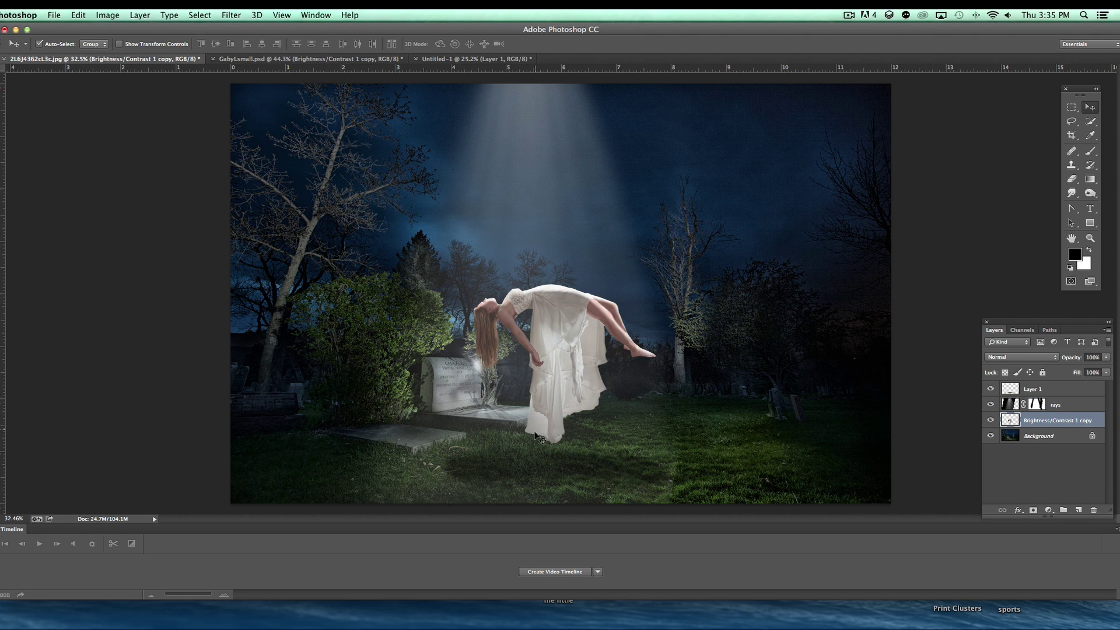
{"action": "left_click_drag", "start_coordinate": [527, 470], "coordinate": [560, 466]}
{"action": "left_click_drag", "start_coordinate": [539, 331], "coordinate": [543, 302]}
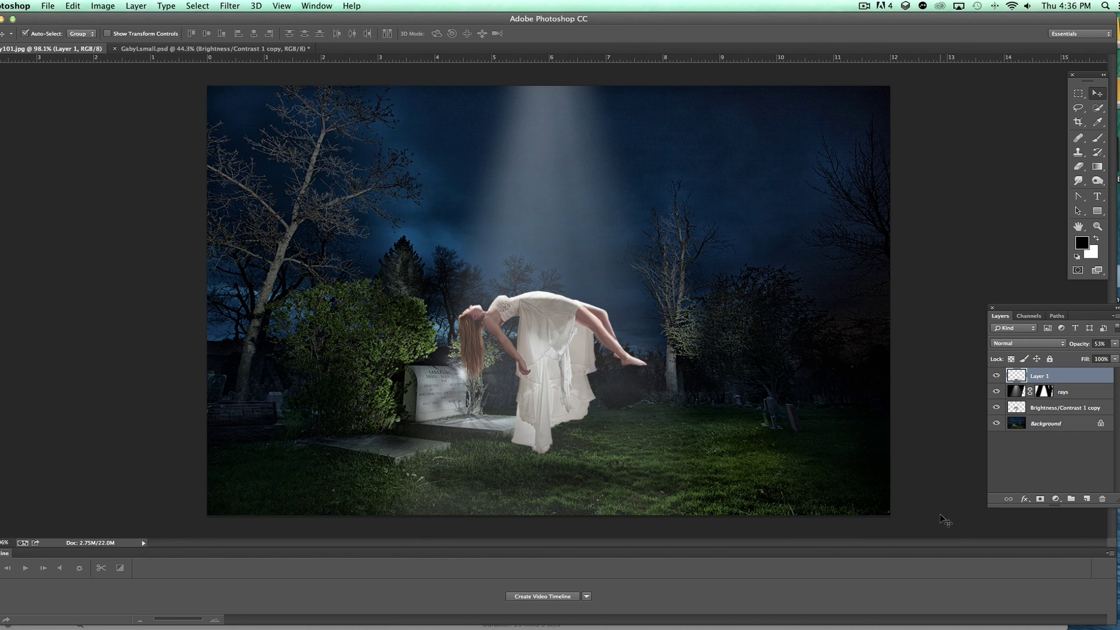
Delete Layer 1, rays and Brightness/Contrast 1 copy, then check the GabyLsmall.psd tab
{"action": "left_click", "coordinate": [1089, 406], "text": "shift"}
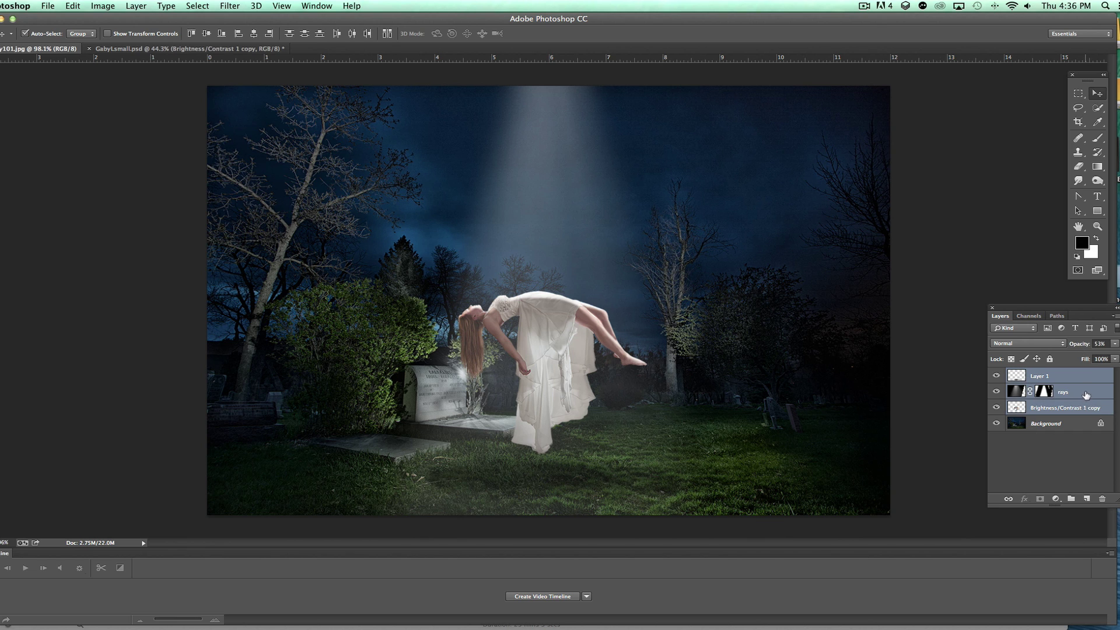
{"action": "left_click_drag", "start_coordinate": [1088, 407], "coordinate": [1101, 499]}
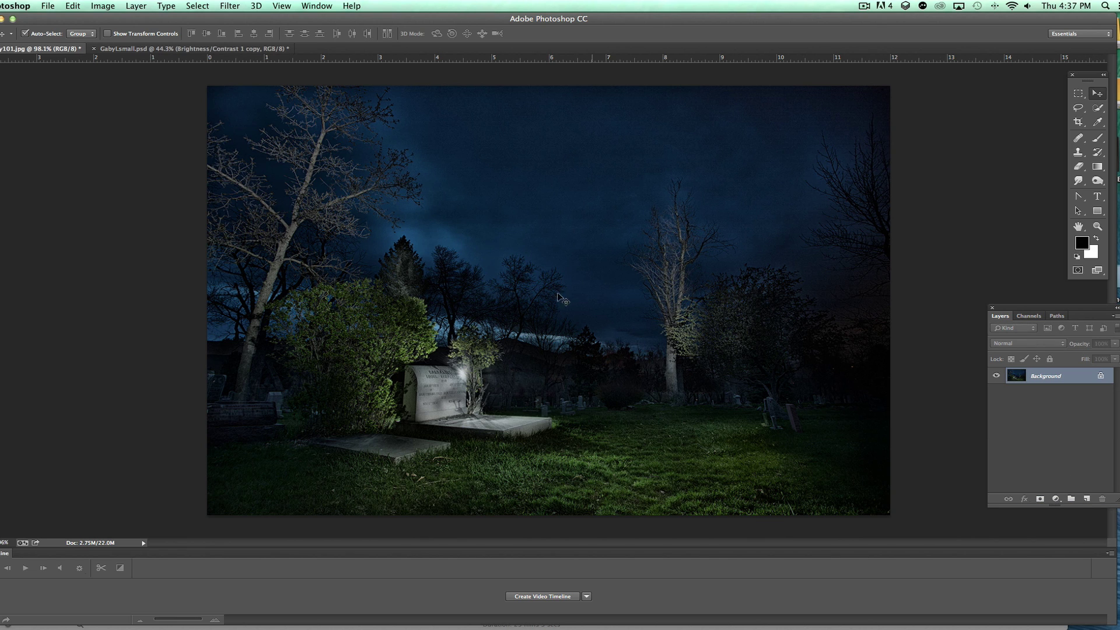
{"action": "left_click", "coordinate": [192, 48]}
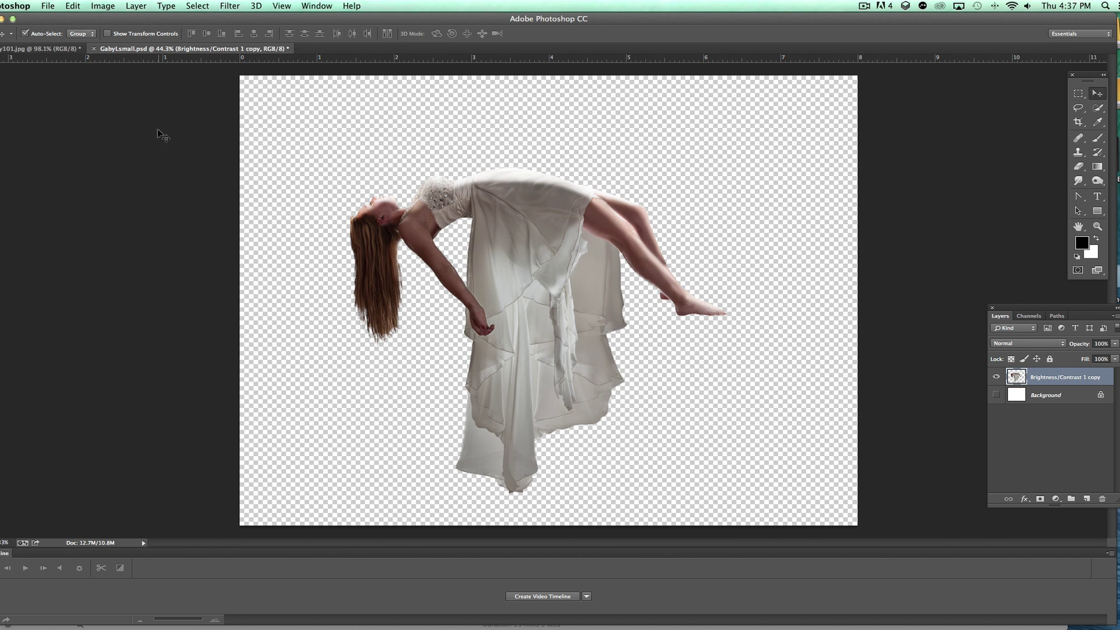
{"action": "left_click", "coordinate": [58, 48]}
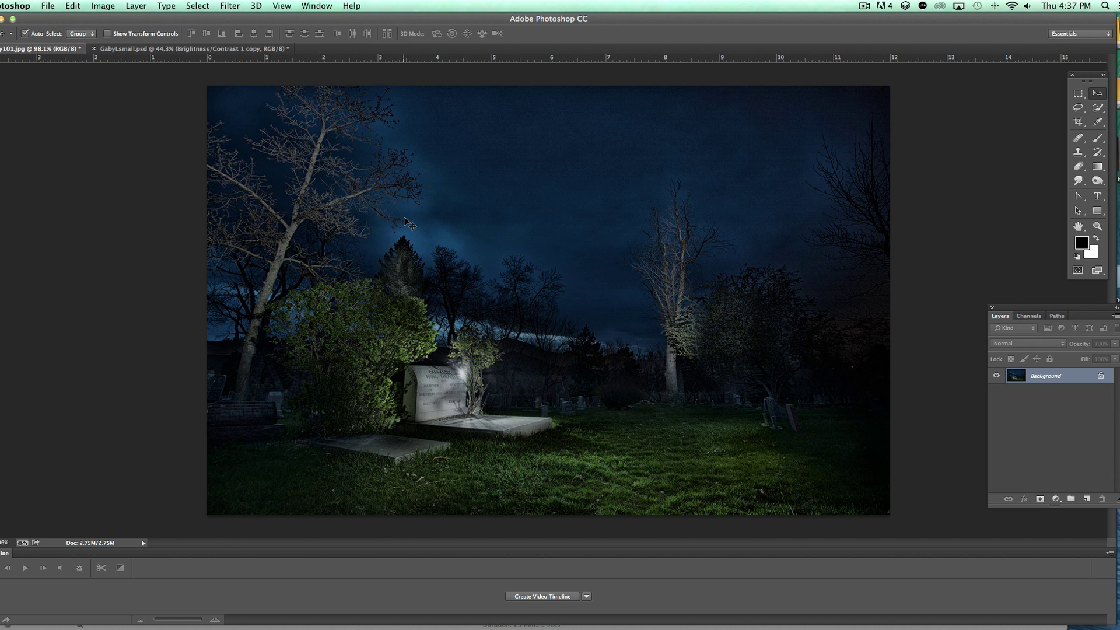
{"action": "left_click", "coordinate": [48, 7]}
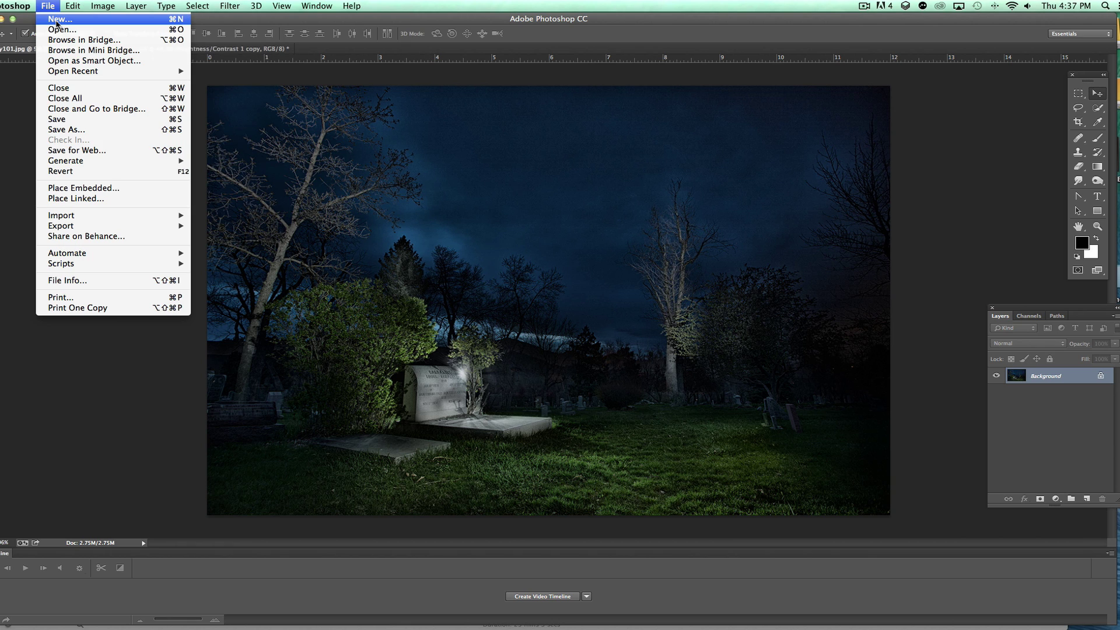
Create an 8 by 10 inch document with a black background and zoom in
{"action": "left_click", "coordinate": [57, 22]}
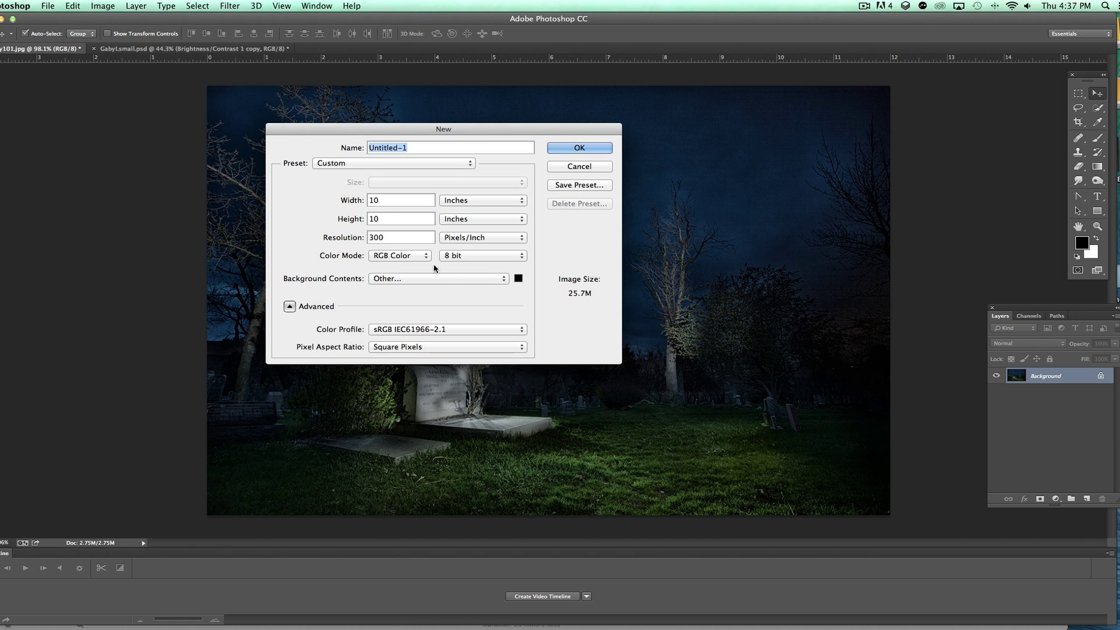
{"action": "left_click_drag", "start_coordinate": [384, 200], "coordinate": [368, 199]}
{"action": "type", "text": "8"}
{"action": "left_click", "coordinate": [610, 147]}
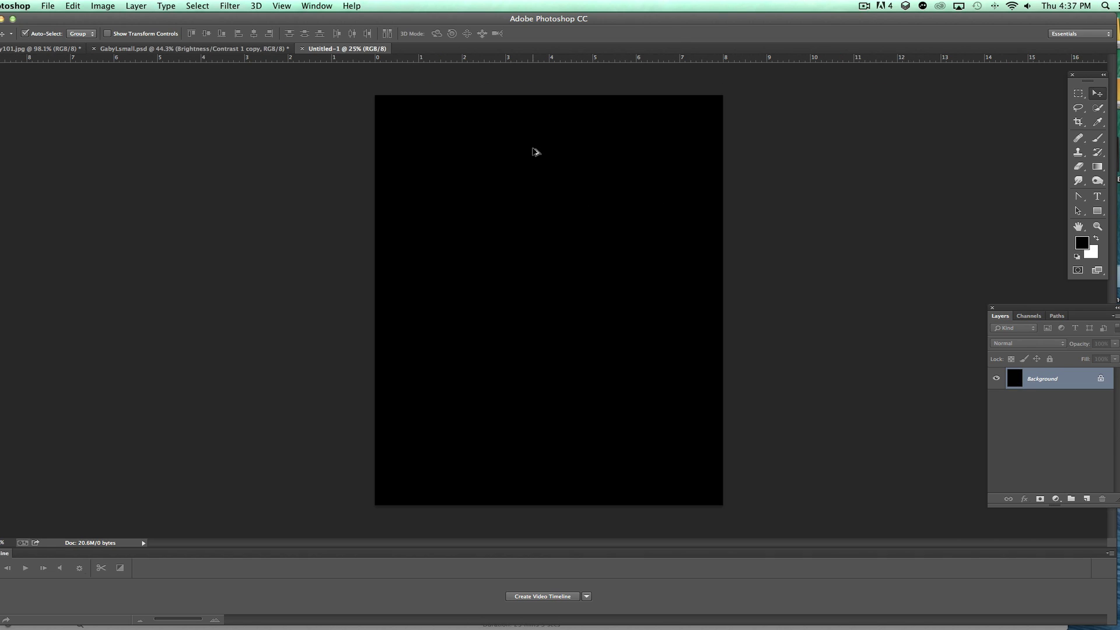
{"action": "key", "text": "super+0"}
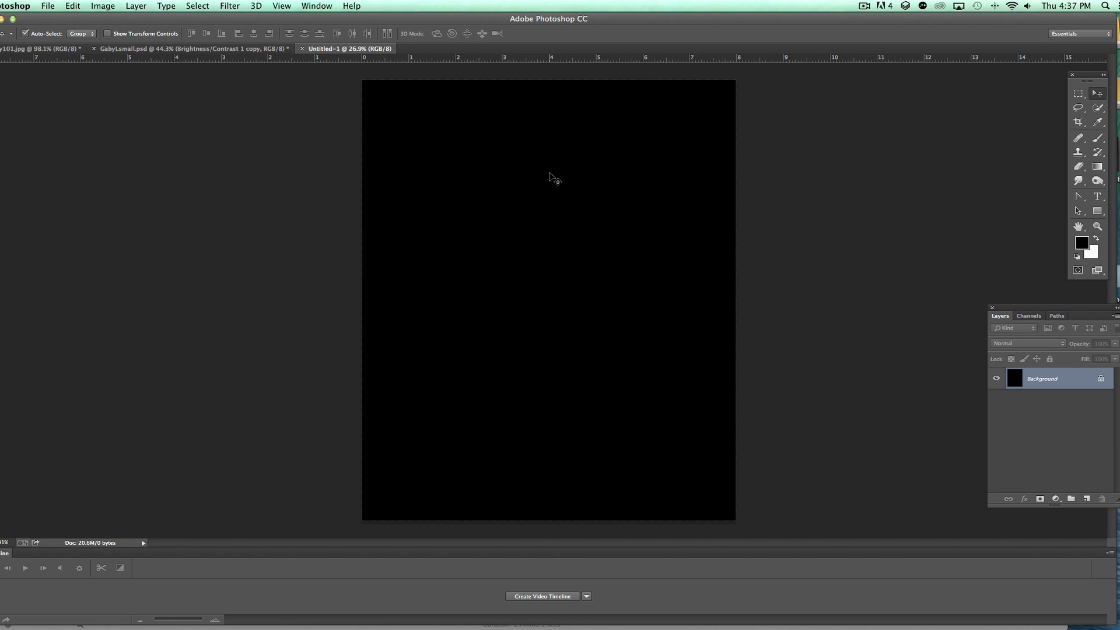
{"action": "scroll", "coordinate": [550, 175], "scroll_direction": "up", "scroll_amount": 5}
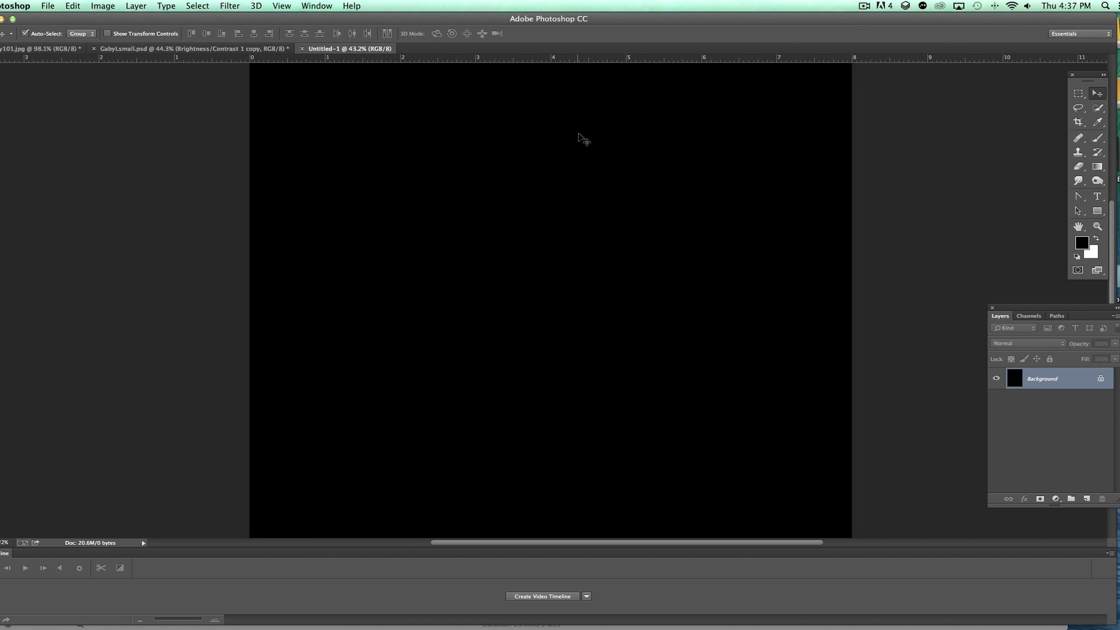
{"action": "left_click_drag", "start_coordinate": [578, 134], "coordinate": [579, 170]}
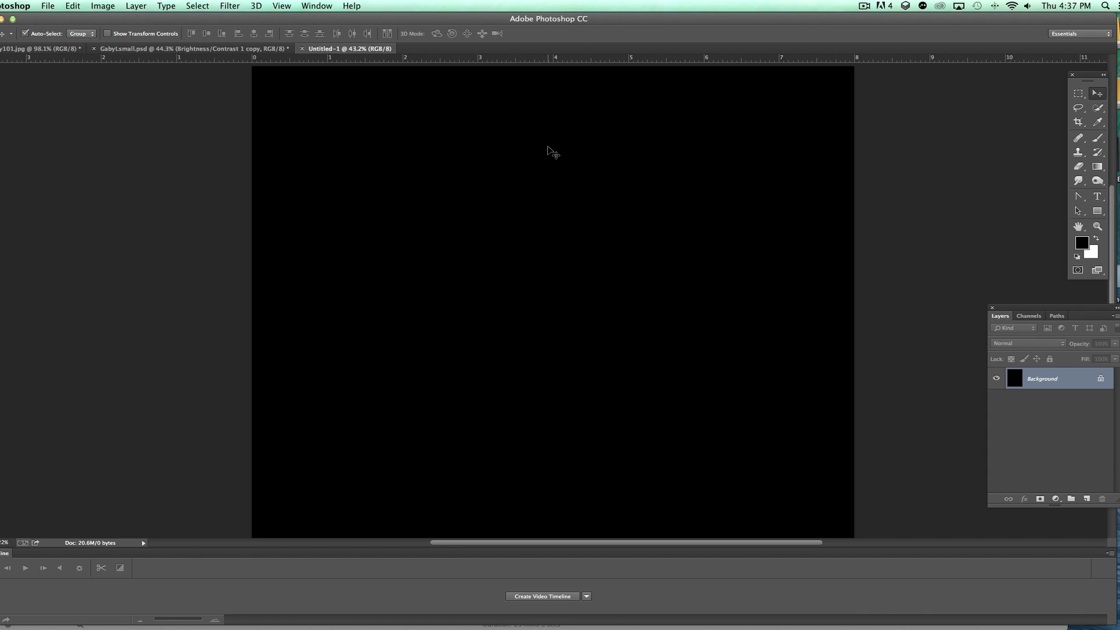
{"action": "key", "text": "b"}
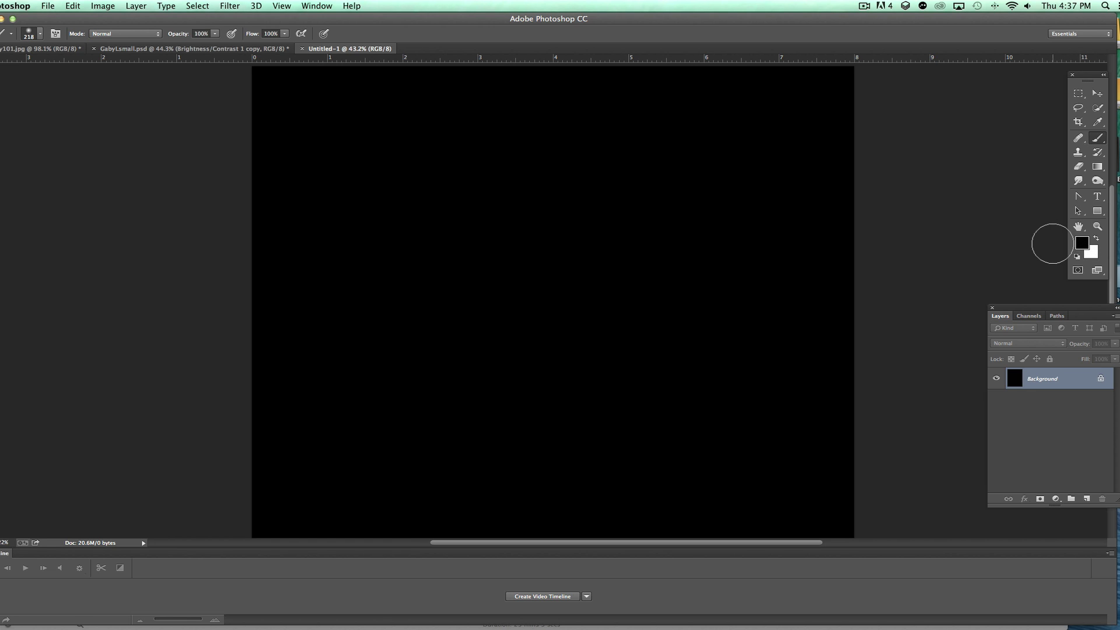
Set white as the paint colour and a Soft Round brush of about 56 px
{"action": "key", "text": "x"}
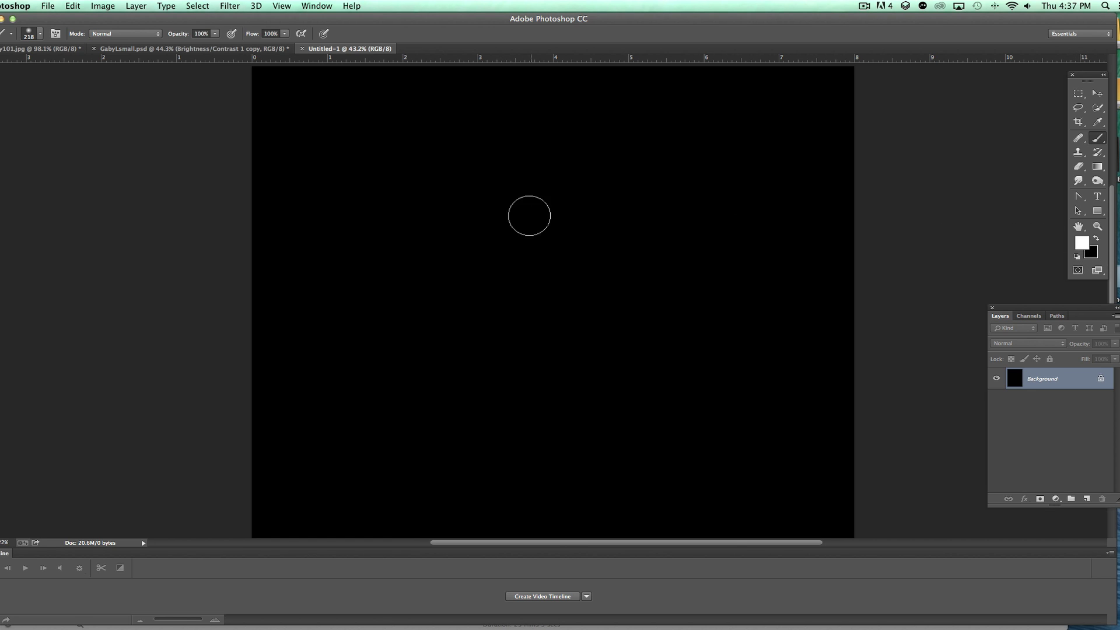
{"action": "right_click", "coordinate": [544, 170]}
{"action": "left_click", "coordinate": [624, 192]}
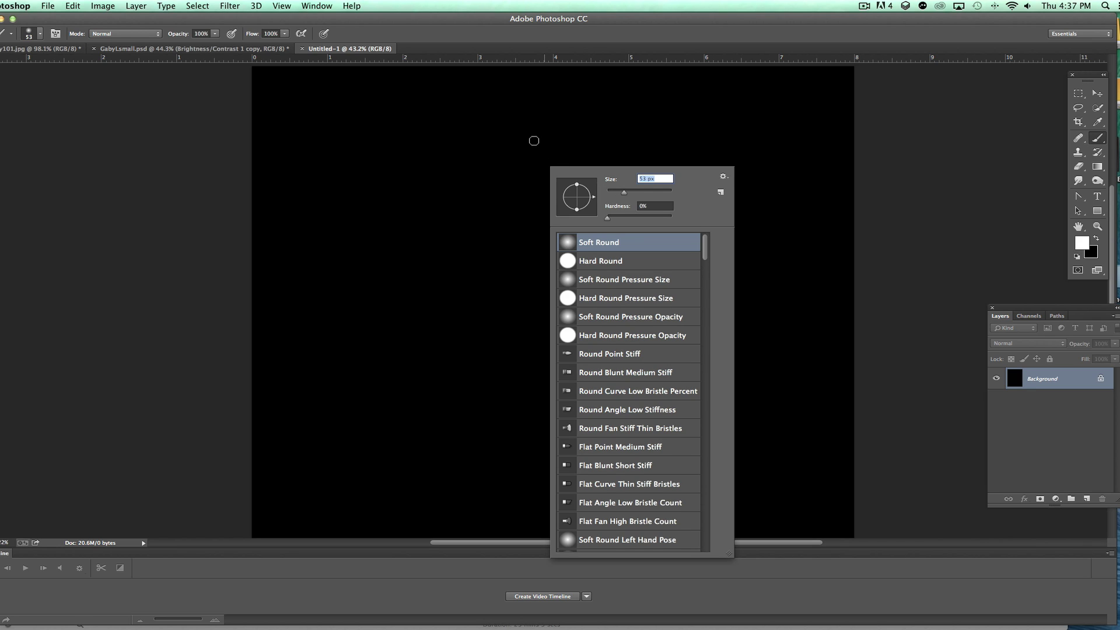
{"action": "scroll", "coordinate": [538, 143], "scroll_direction": "up", "scroll_amount": 3}
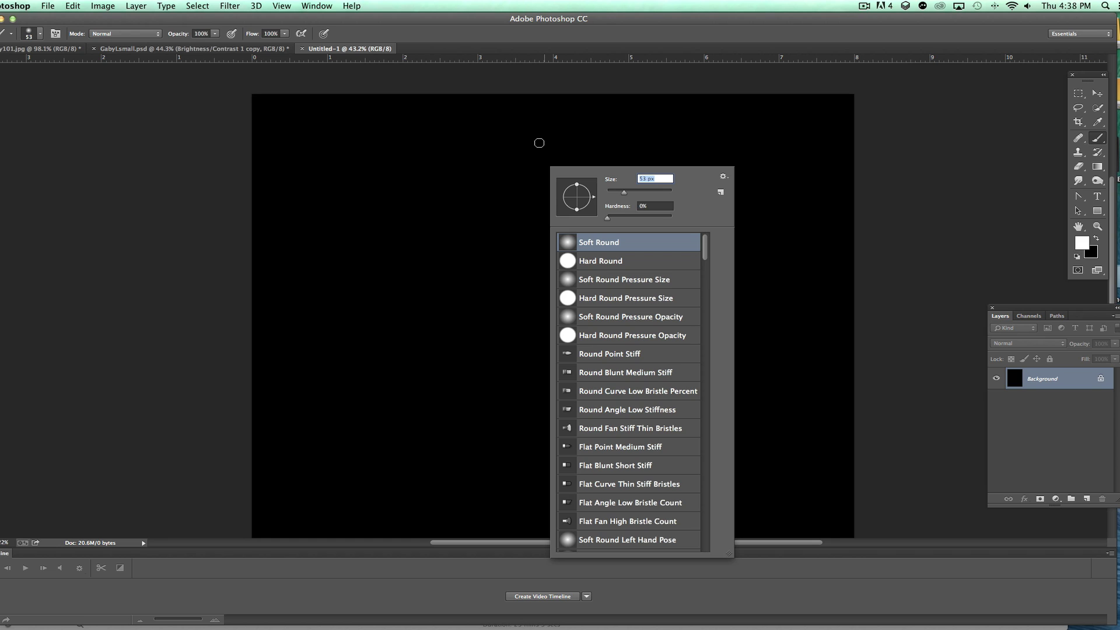
Paint a scattered cluster of soft white dots and short strokes near the top centre
{"action": "left_click", "coordinate": [532, 184]}
{"action": "left_click", "coordinate": [524, 195]}
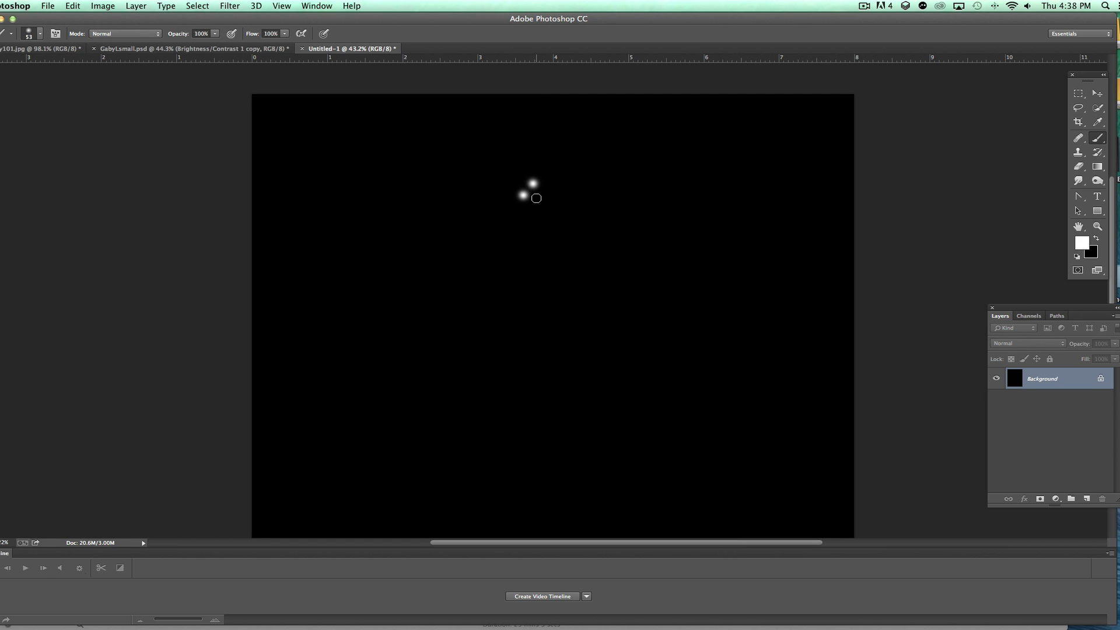
{"action": "left_click", "coordinate": [537, 198]}
{"action": "left_click", "coordinate": [541, 189]}
{"action": "left_click", "coordinate": [544, 177]}
{"action": "left_click", "coordinate": [553, 189]}
{"action": "left_click", "coordinate": [550, 200]}
{"action": "left_click", "coordinate": [560, 210]}
{"action": "left_click", "coordinate": [570, 196]}
{"action": "left_click", "coordinate": [558, 198]}
{"action": "left_click", "coordinate": [563, 174]}
{"action": "left_click", "coordinate": [555, 178]}
{"action": "left_click", "coordinate": [565, 188]}
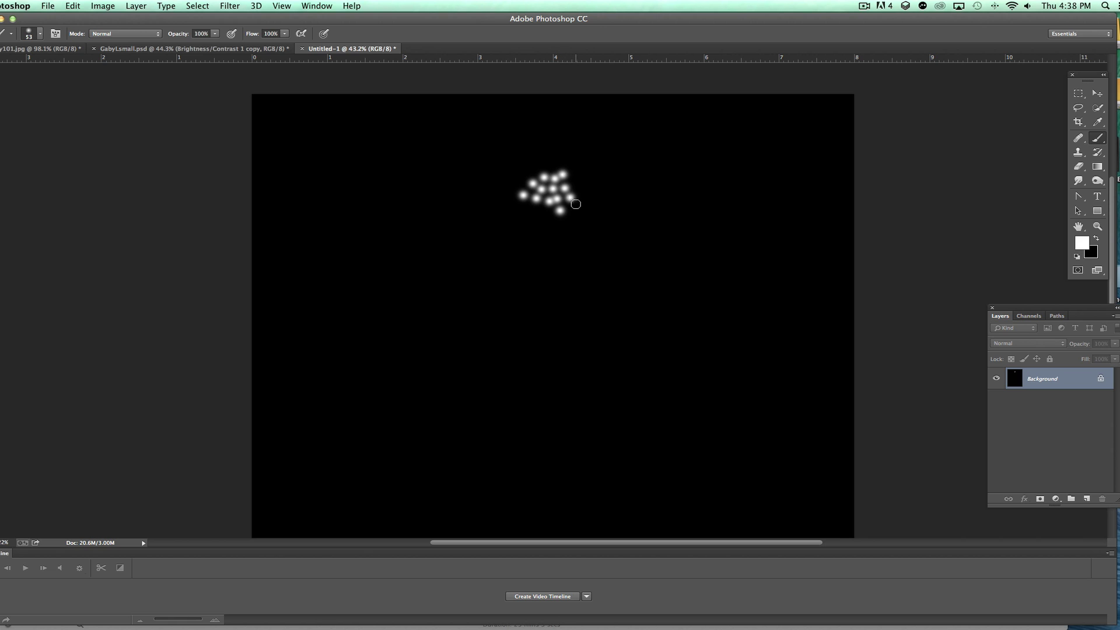
{"action": "left_click", "coordinate": [575, 211]}
{"action": "left_click", "coordinate": [569, 219]}
{"action": "left_click", "coordinate": [554, 223]}
{"action": "left_click", "coordinate": [548, 211]}
{"action": "left_click", "coordinate": [530, 217]}
{"action": "left_click", "coordinate": [517, 208]}
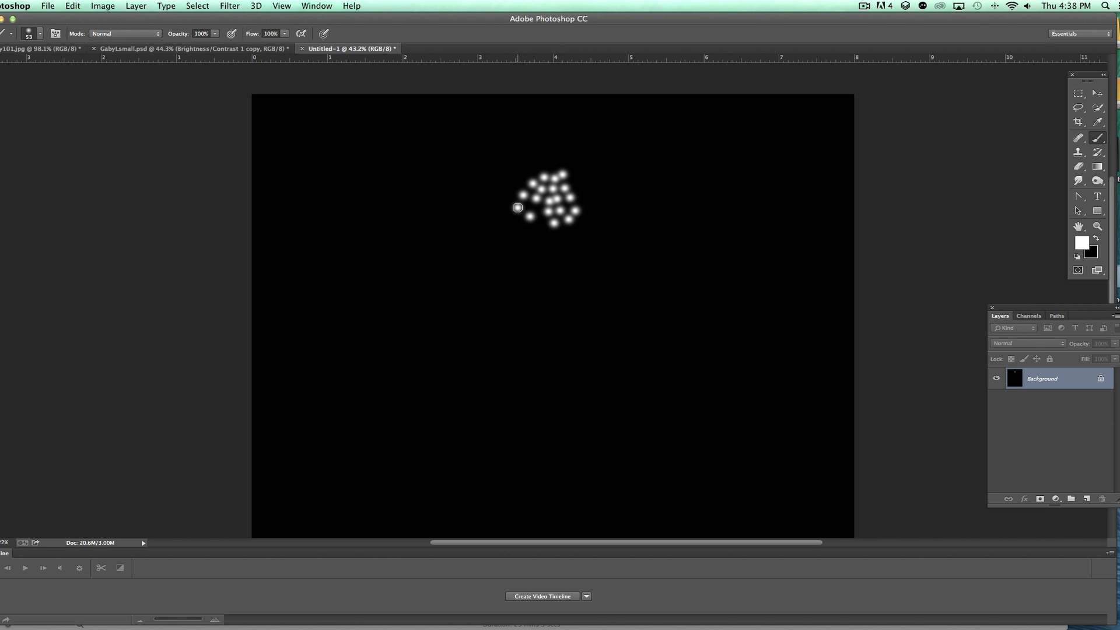
{"action": "mouse_move", "coordinate": [559, 193]}
{"action": "left_mouse_down"}
{"action": "mouse_move", "coordinate": [569, 204]}
{"action": "mouse_move", "coordinate": [545, 213]}
{"action": "mouse_move", "coordinate": [548, 227]}
{"action": "mouse_move", "coordinate": [529, 214]}
{"action": "mouse_move", "coordinate": [545, 185]}
{"action": "mouse_move", "coordinate": [570, 224]}
{"action": "mouse_move", "coordinate": [527, 218]}
{"action": "mouse_move", "coordinate": [552, 207]}
{"action": "mouse_move", "coordinate": [567, 219]}
{"action": "left_mouse_up"}
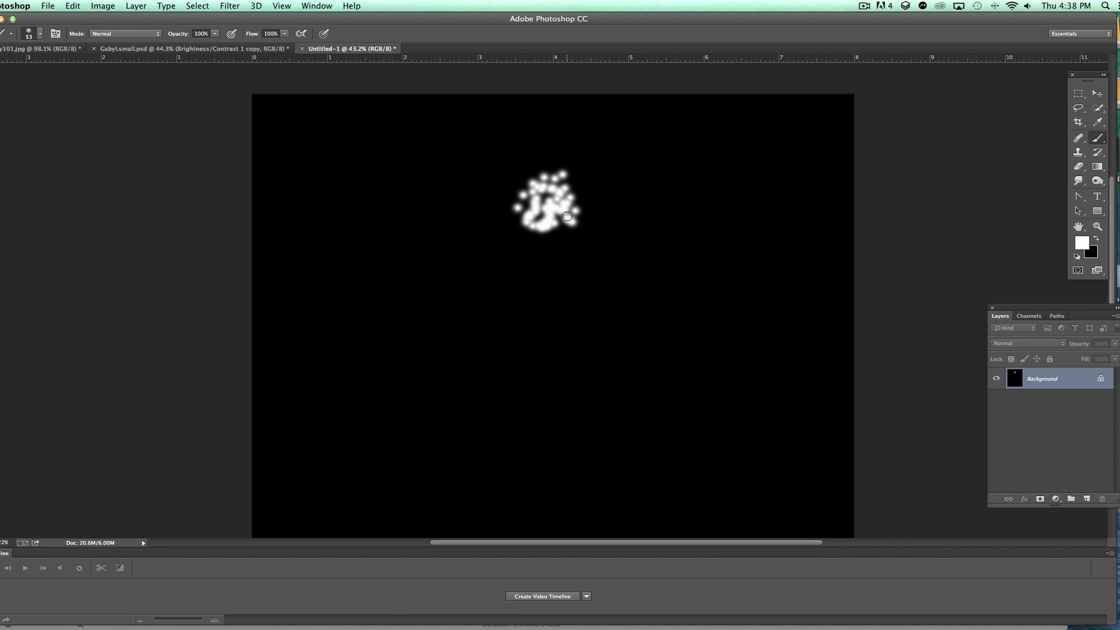
{"action": "mouse_move", "coordinate": [567, 216]}
{"action": "left_mouse_down"}
{"action": "mouse_move", "coordinate": [549, 173]}
{"action": "mouse_move", "coordinate": [534, 172]}
{"action": "mouse_move", "coordinate": [558, 158]}
{"action": "mouse_move", "coordinate": [563, 185]}
{"action": "left_mouse_up"}
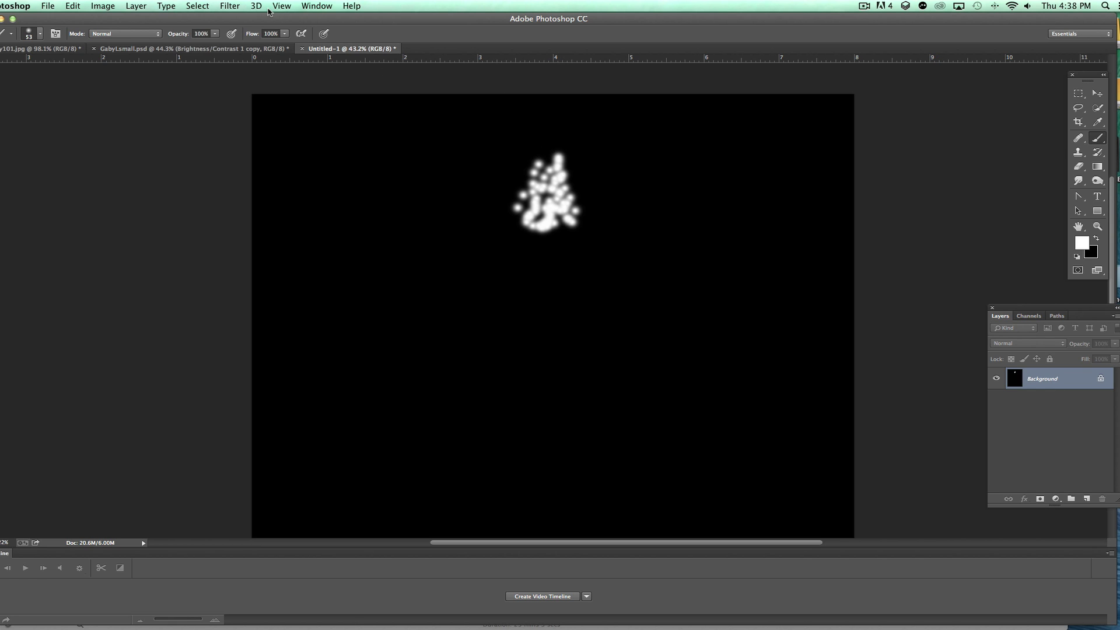
Apply a Zoom Radial Blur at amount 100 centred near the top, then reapply it
{"action": "left_click", "coordinate": [237, 7]}
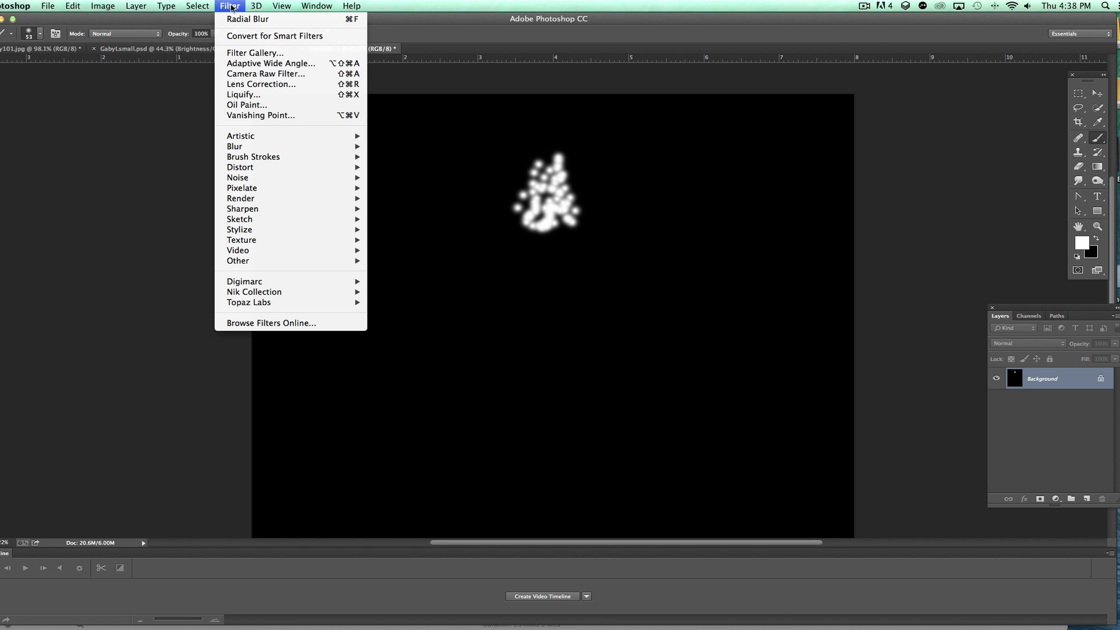
{"action": "mouse_move", "coordinate": [344, 150]}
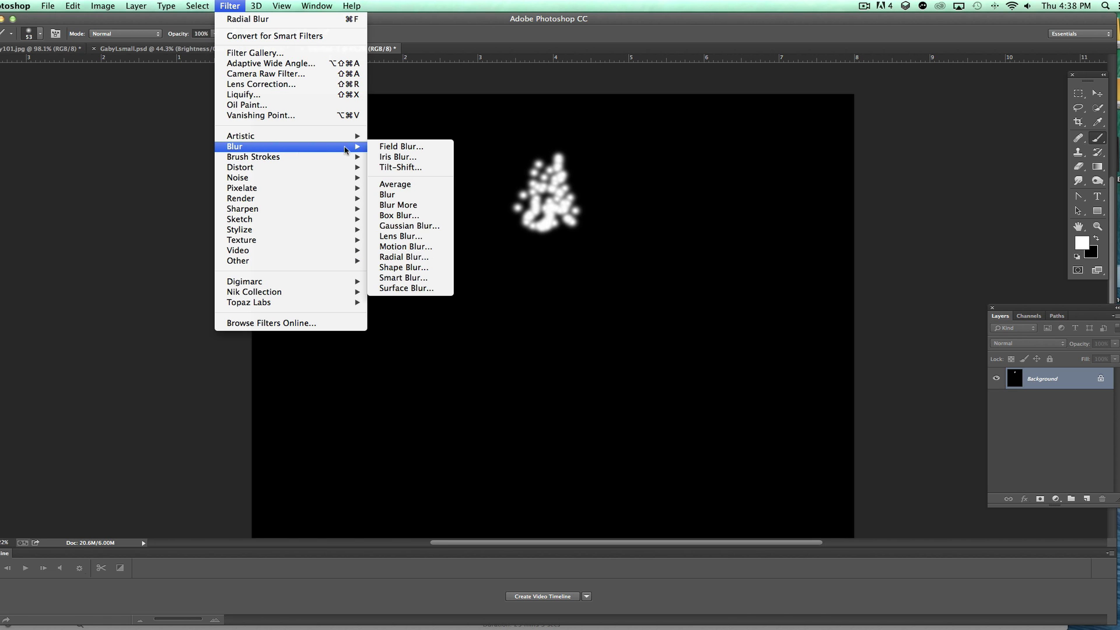
{"action": "left_click", "coordinate": [421, 257]}
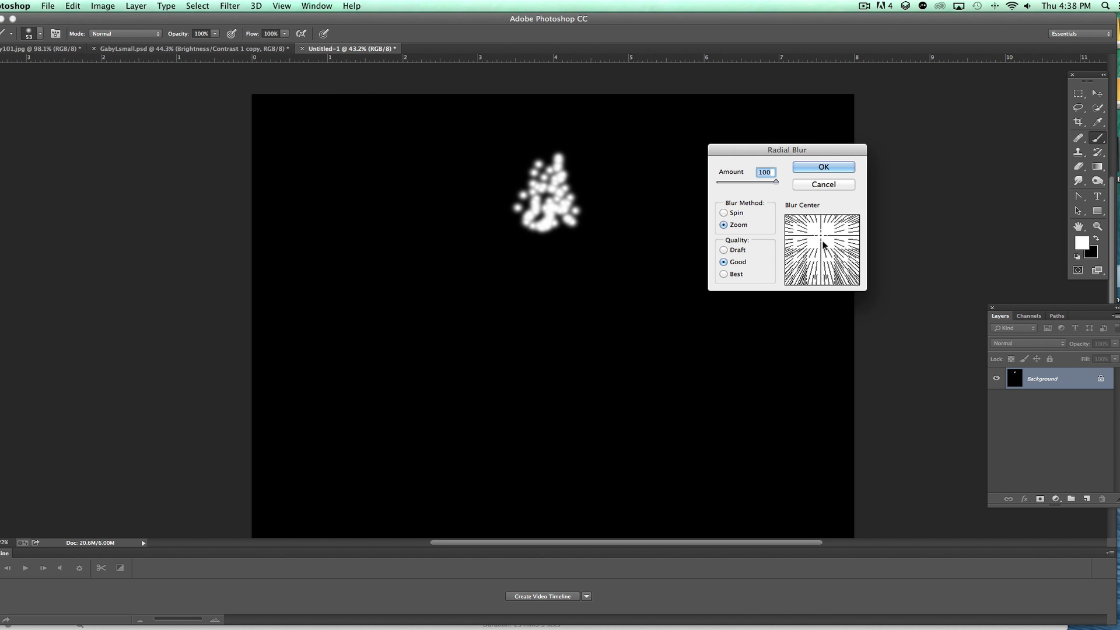
{"action": "left_click", "coordinate": [736, 213]}
{"action": "left_click", "coordinate": [742, 224]}
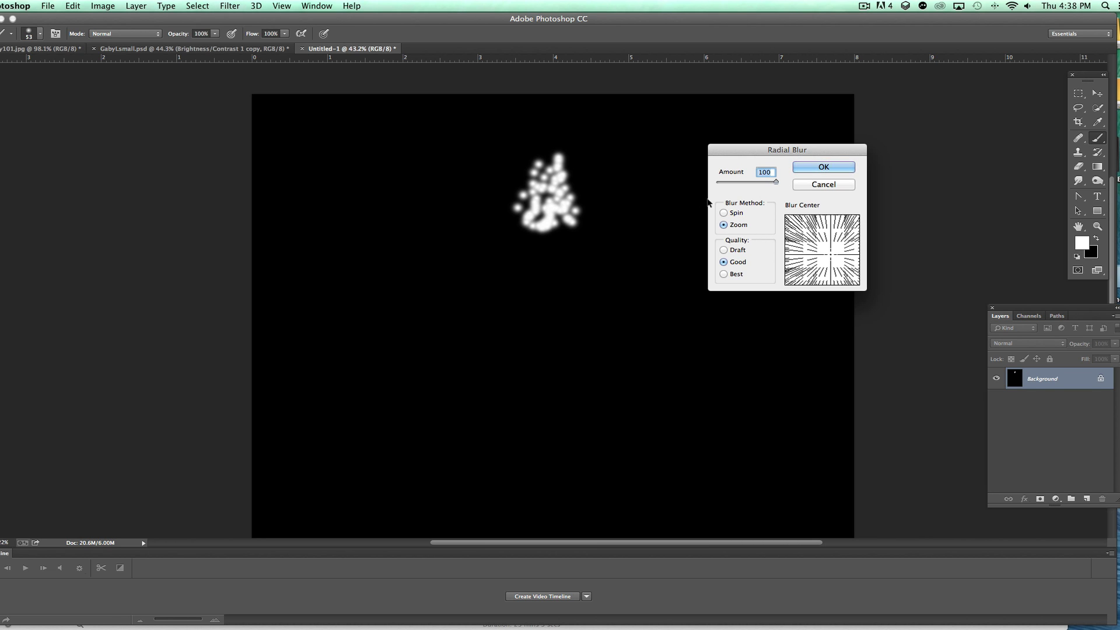
{"action": "left_click_drag", "start_coordinate": [824, 252], "coordinate": [822, 218]}
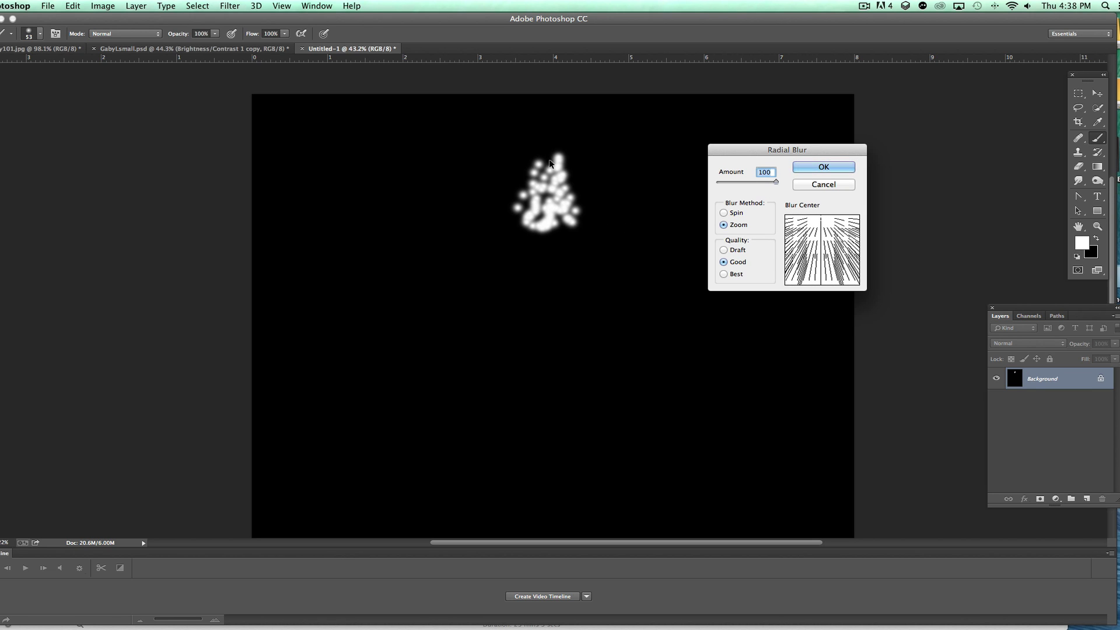
{"action": "left_click_drag", "start_coordinate": [821, 228], "coordinate": [824, 219]}
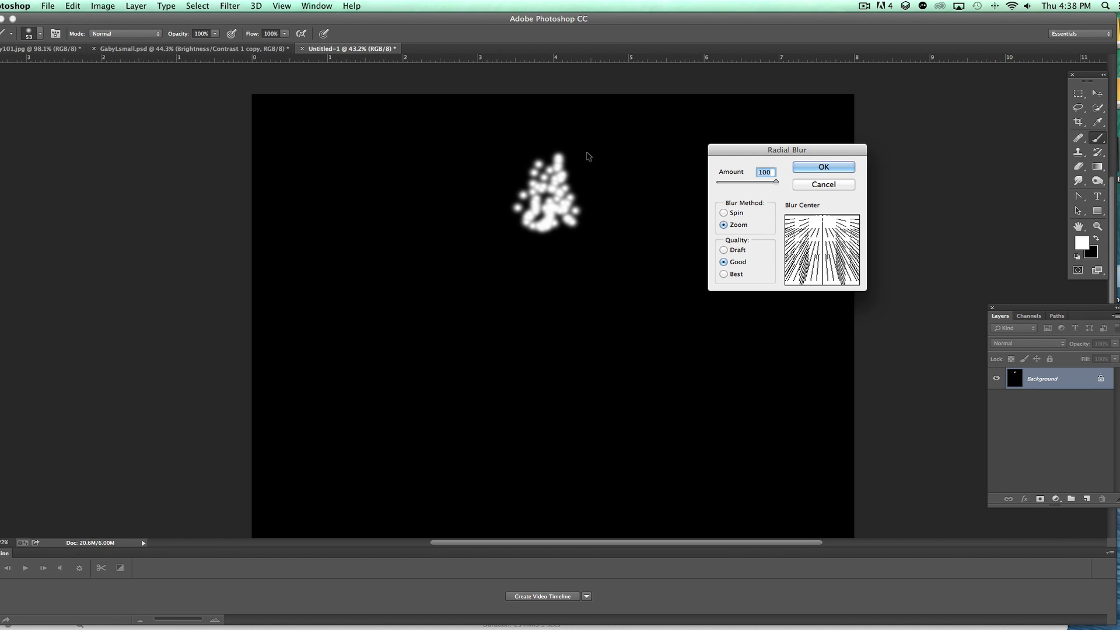
{"action": "left_click", "coordinate": [815, 168]}
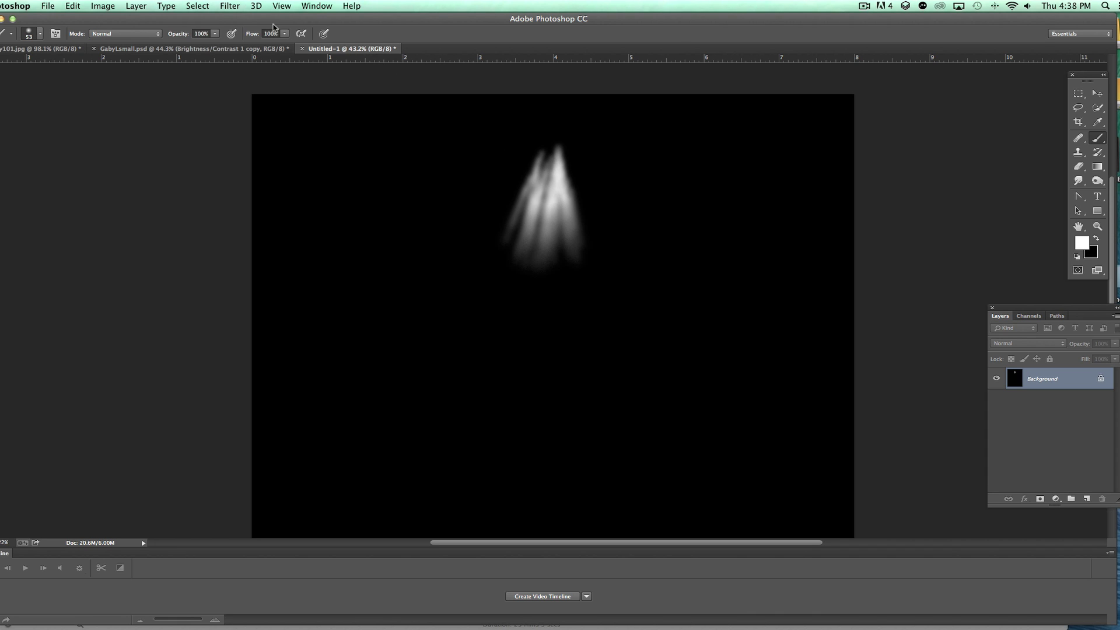
{"action": "left_click", "coordinate": [237, 7]}
{"action": "left_click", "coordinate": [237, 20]}
Reapply the Radial Blur several more times to lengthen the white streaks
{"action": "left_click", "coordinate": [231, 7]}
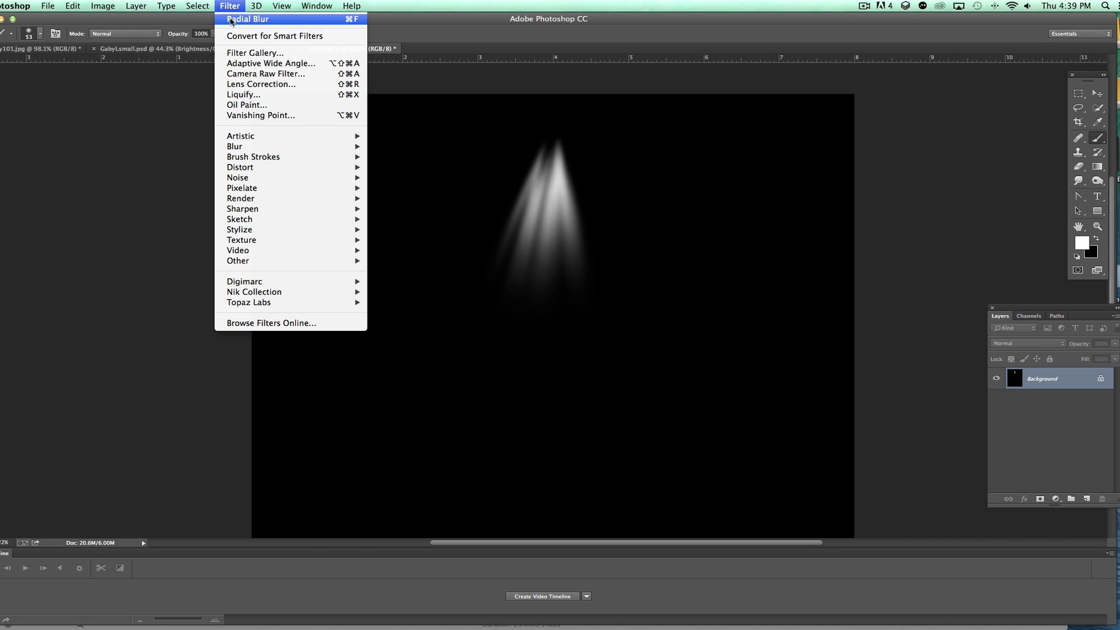
{"action": "left_click", "coordinate": [233, 19]}
{"action": "left_click", "coordinate": [228, 7]}
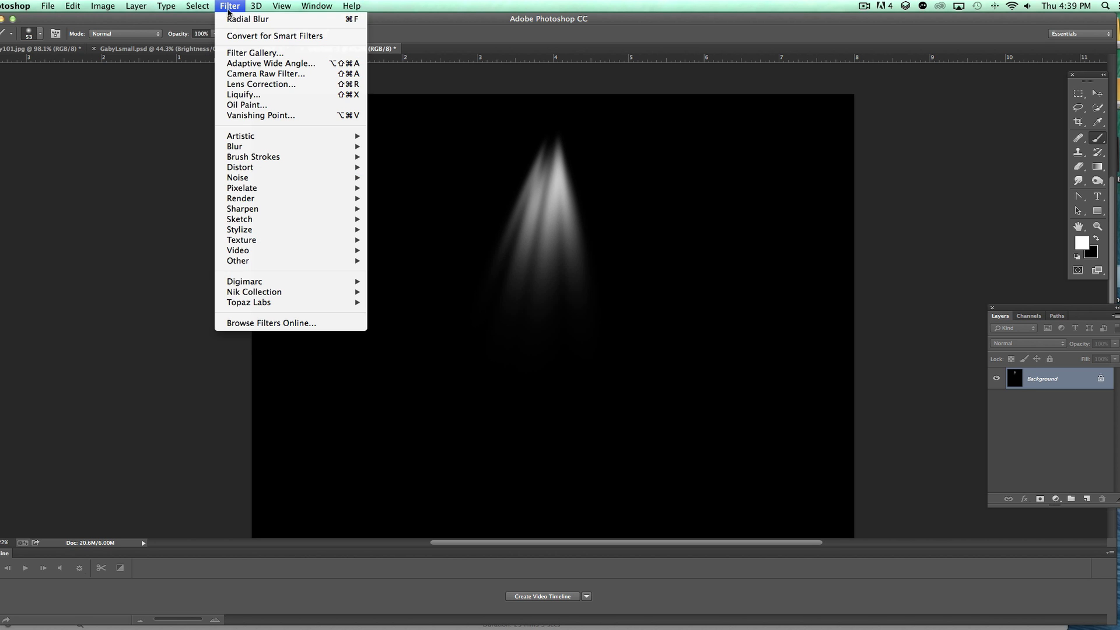
{"action": "left_click", "coordinate": [229, 7]}
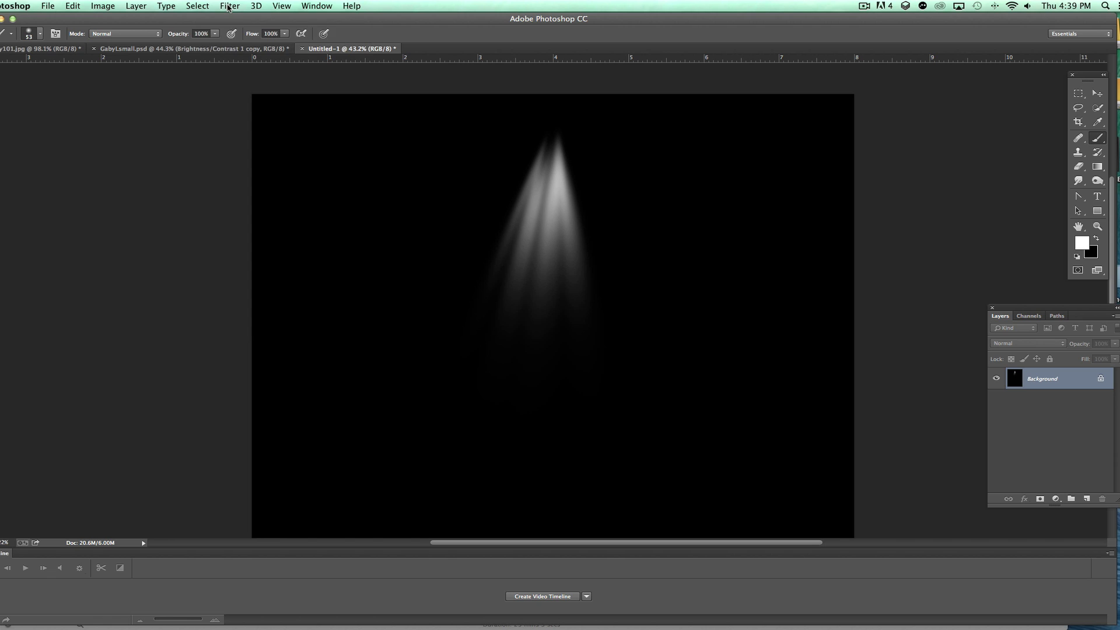
{"action": "left_click", "coordinate": [229, 7]}
{"action": "left_click", "coordinate": [234, 19]}
{"action": "left_click", "coordinate": [233, 7]}
{"action": "left_click", "coordinate": [233, 19]}
{"action": "left_click", "coordinate": [232, 7]}
{"action": "left_click", "coordinate": [233, 19]}
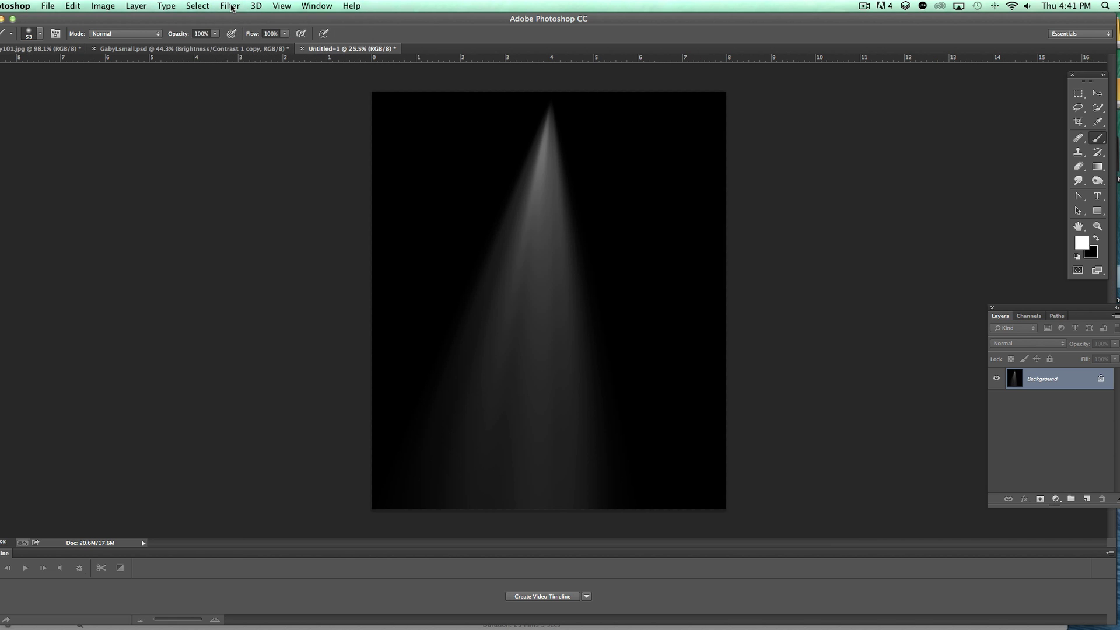
Reapply the Radial Blur once more to smooth the streaks into a cone
{"action": "left_click", "coordinate": [230, 6]}
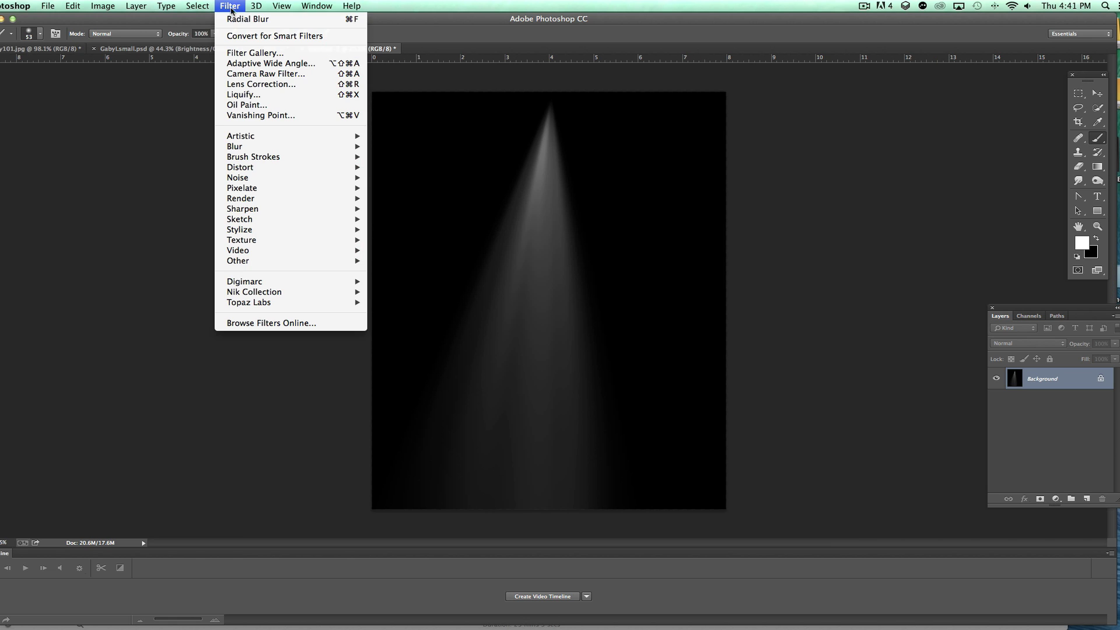
{"action": "left_click", "coordinate": [231, 7]}
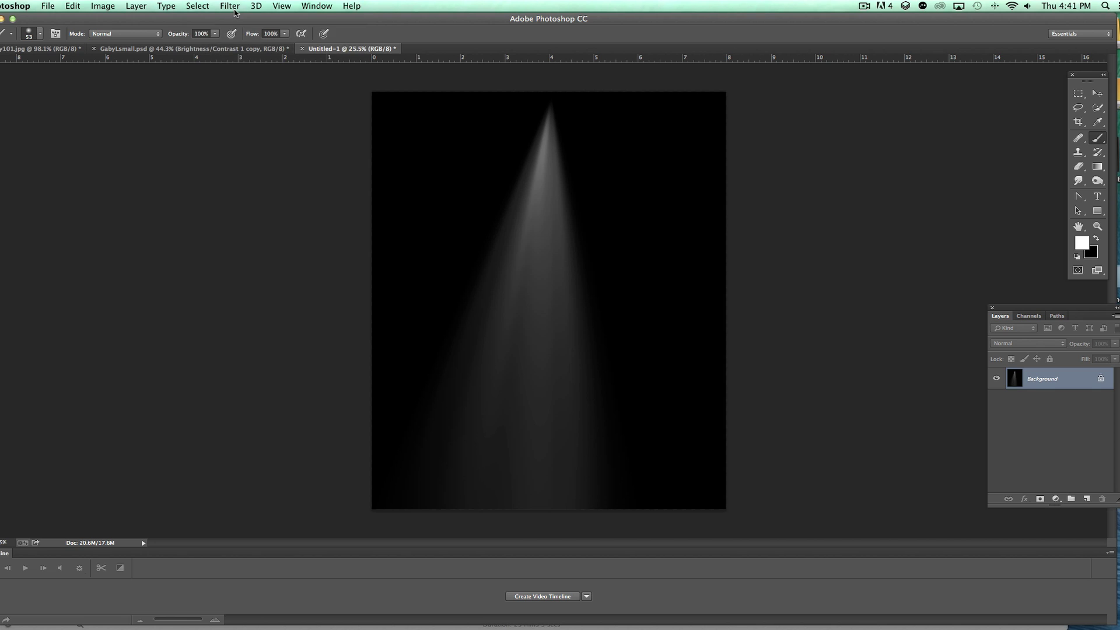
{"action": "left_click", "coordinate": [235, 8]}
{"action": "left_click", "coordinate": [233, 17]}
{"action": "left_click", "coordinate": [236, 5]}
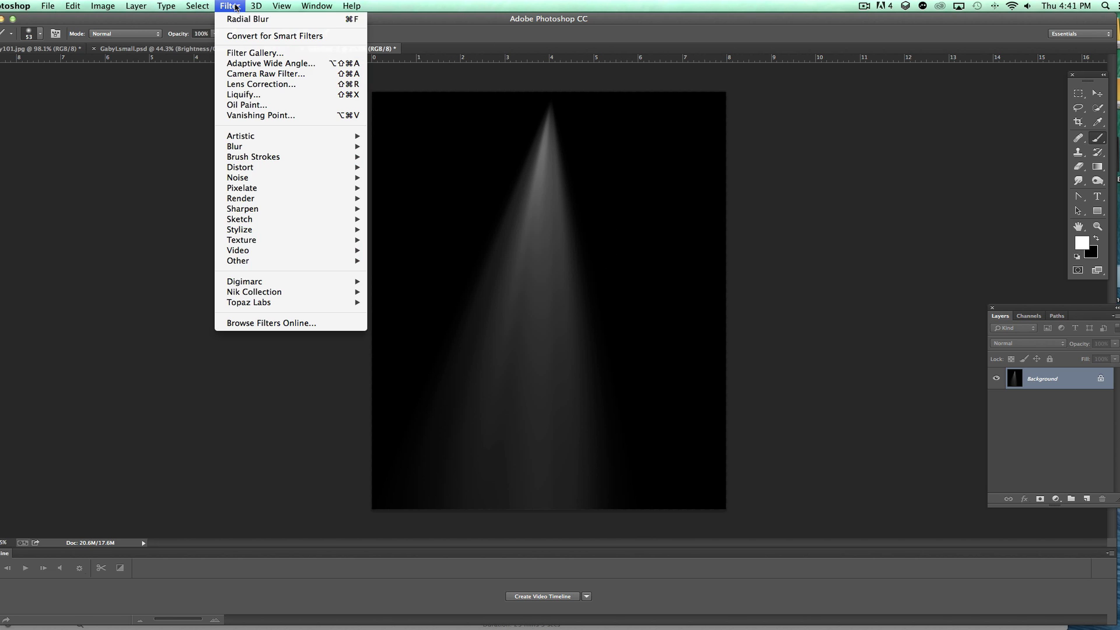
{"action": "left_click", "coordinate": [239, 3]}
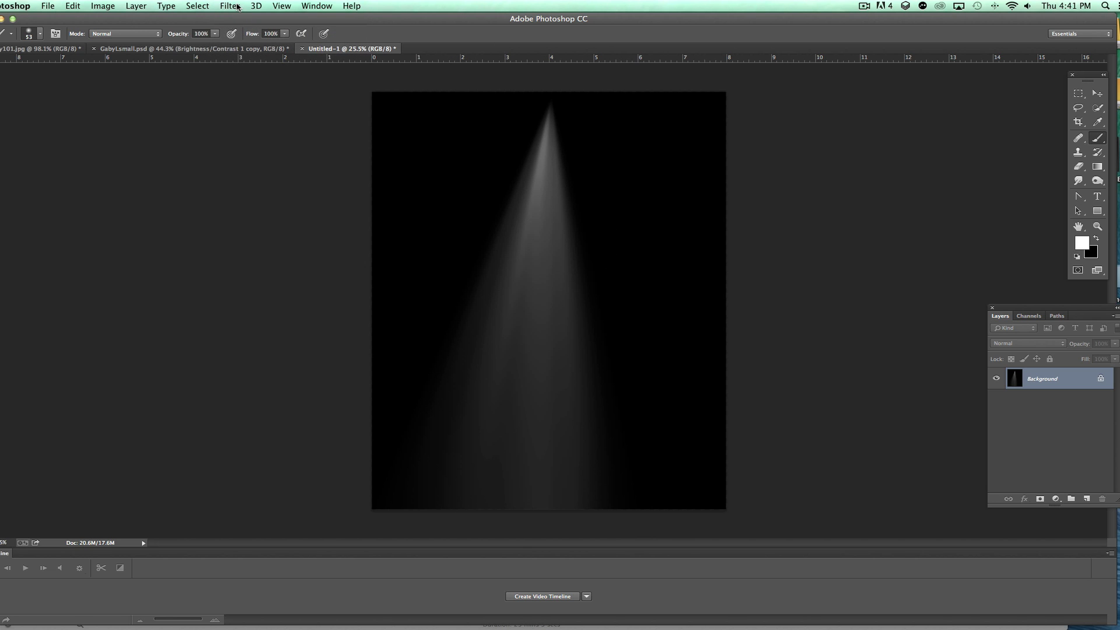
{"action": "left_click", "coordinate": [238, 5]}
{"action": "left_click", "coordinate": [238, 11]}
Raise the light cone's brightness to 86 with a Brightness/Contrast adjustment
{"action": "left_click", "coordinate": [104, 7]}
{"action": "mouse_move", "coordinate": [147, 37]}
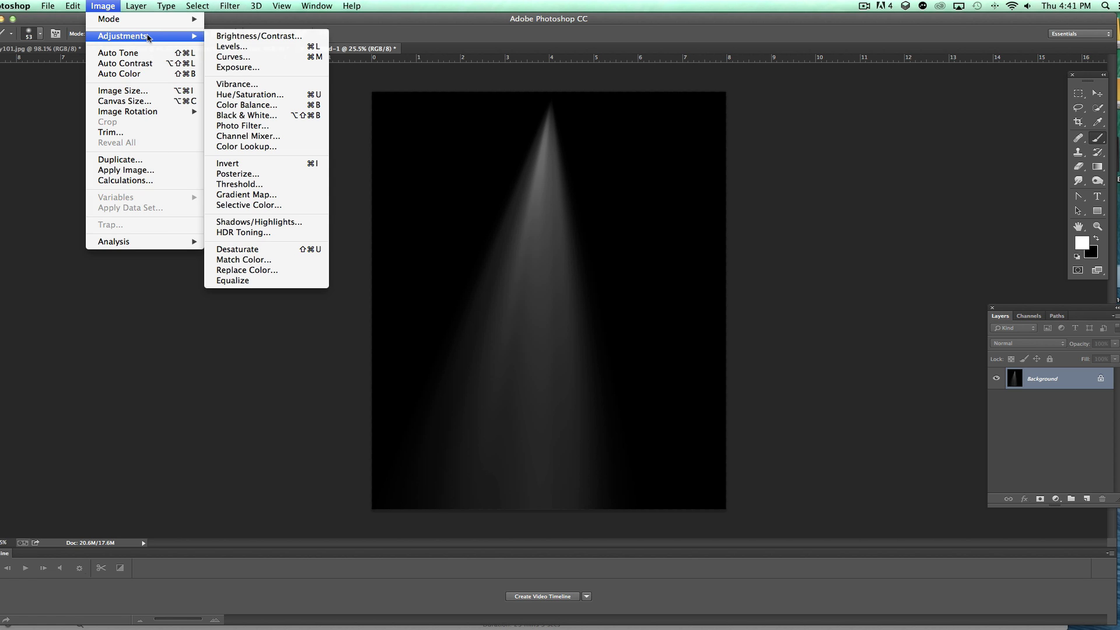
{"action": "left_click", "coordinate": [234, 36]}
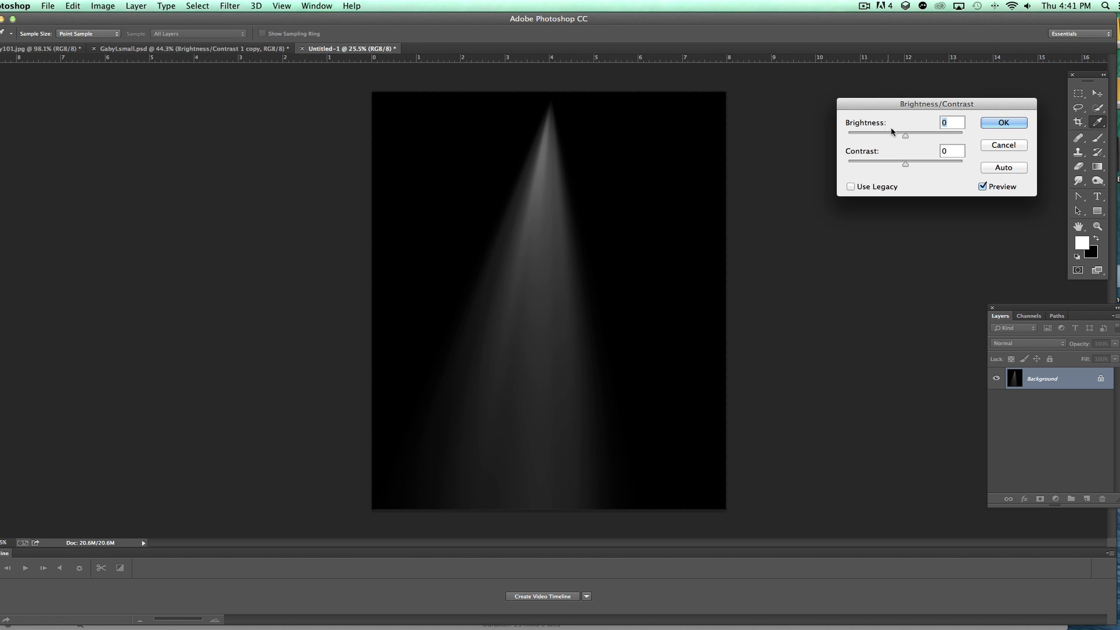
{"action": "left_click_drag", "start_coordinate": [905, 135], "coordinate": [939, 135]}
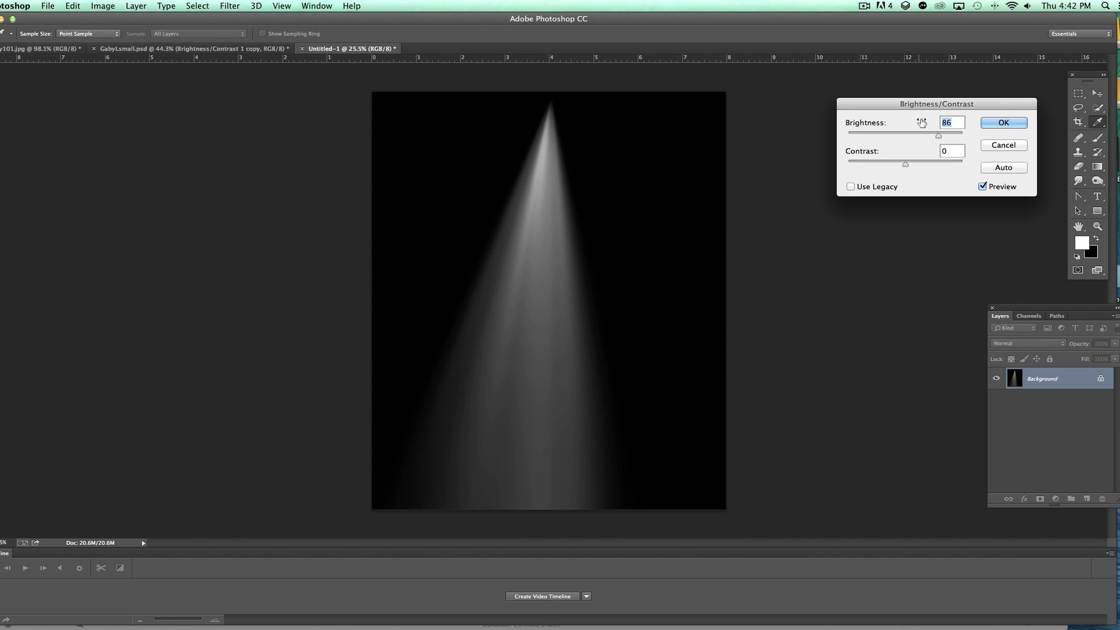
{"action": "left_click", "coordinate": [1004, 123]}
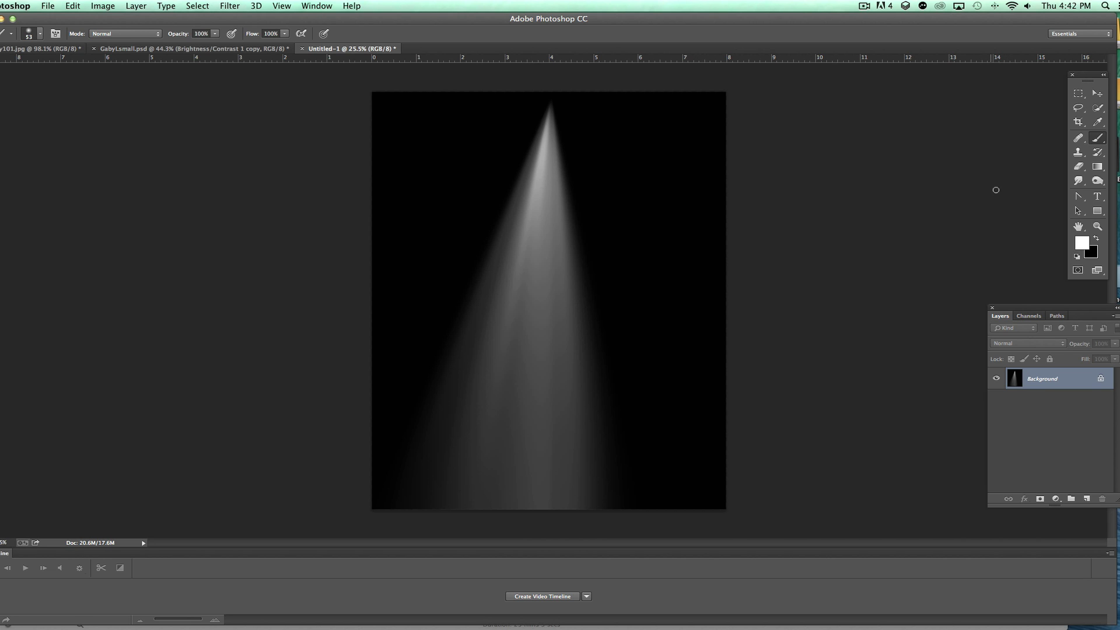
Drag the light cone into the cemetery y101.jpg document as Layer 1 and shift it right
{"action": "left_click_drag", "start_coordinate": [963, 20], "coordinate": [969, 21]}
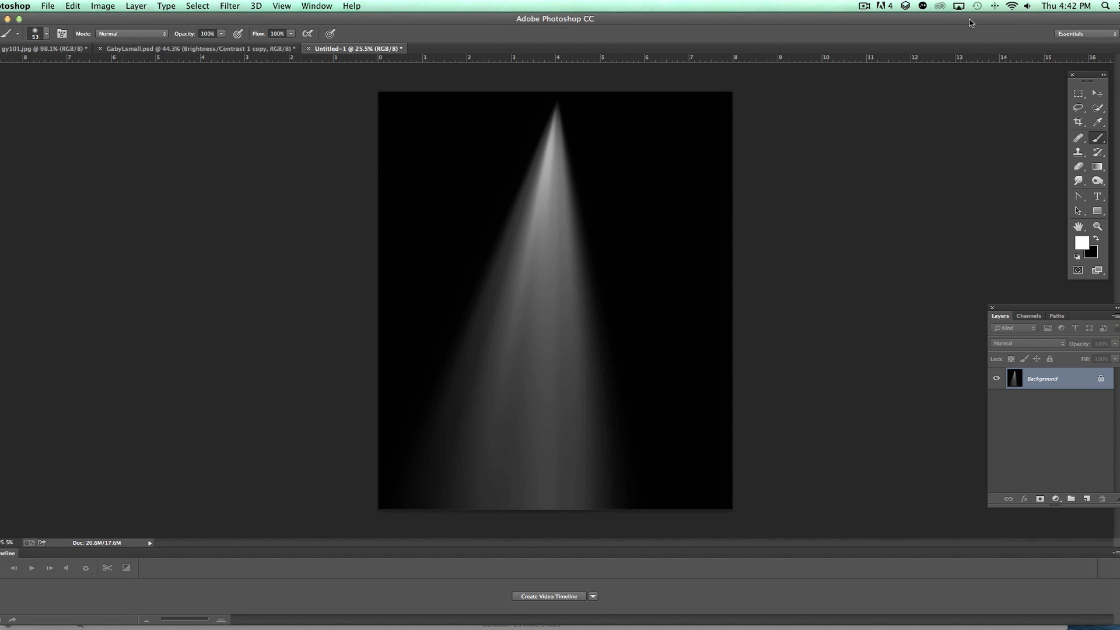
{"action": "left_click", "coordinate": [1098, 93]}
{"action": "left_click_drag", "start_coordinate": [544, 169], "coordinate": [395, 182]}
{"action": "left_click_drag", "start_coordinate": [468, 202], "coordinate": [568, 203]}
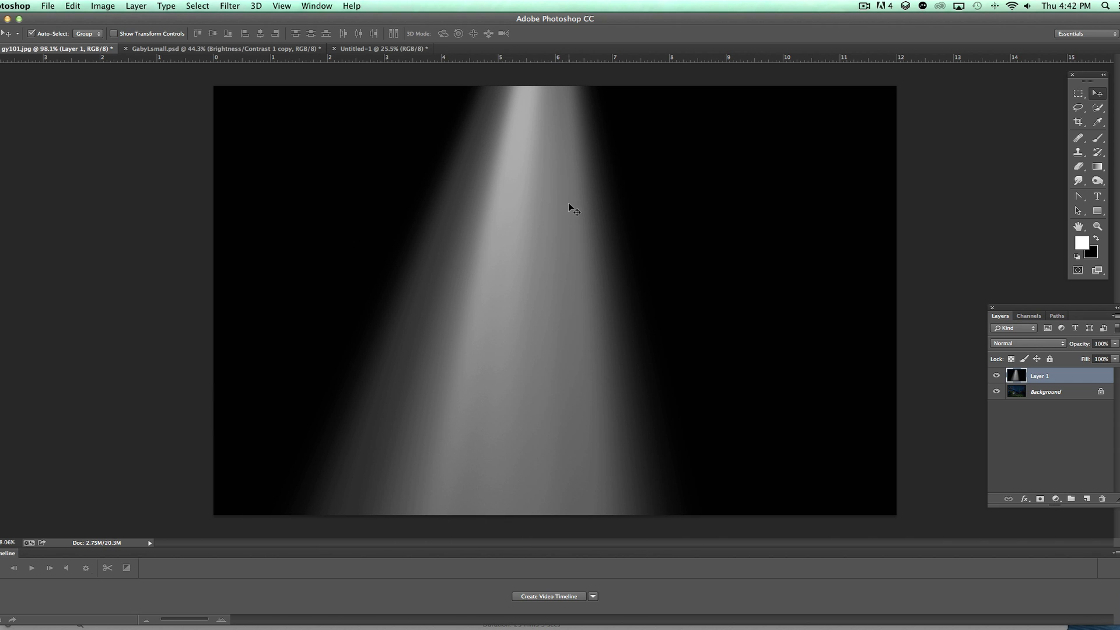
{"action": "key", "text": "super+t"}
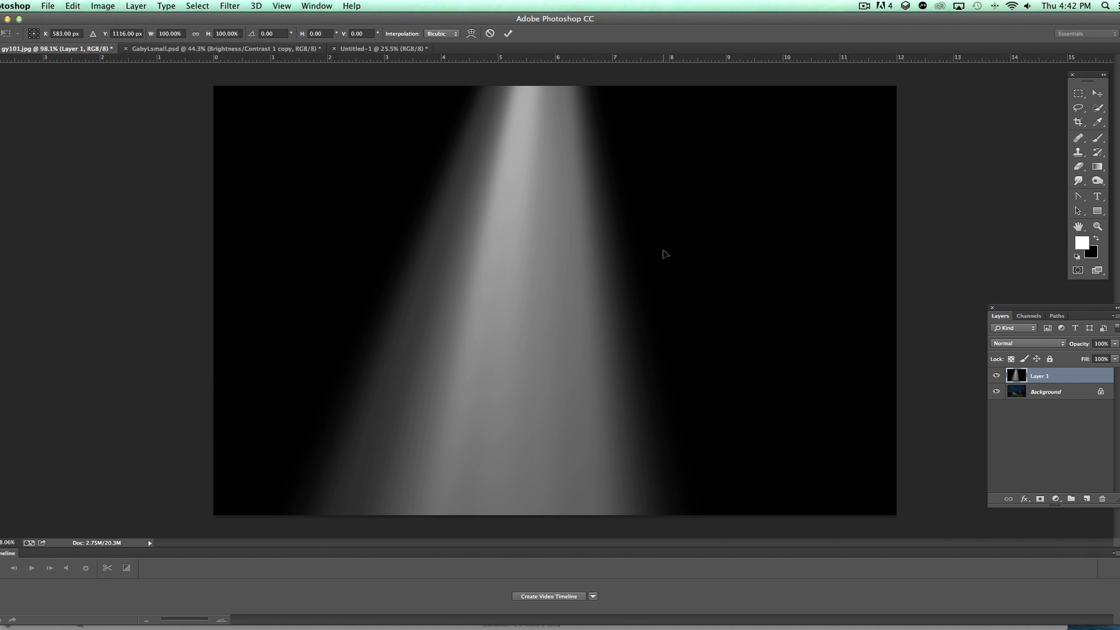
Scale the beam to about 42%, tilt it to -3.83°, and move it up slightly
{"action": "key", "text": "super+0"}
{"action": "left_click_drag", "start_coordinate": [712, 202], "coordinate": [617, 235]}
{"action": "left_click_drag", "start_coordinate": [679, 269], "coordinate": [704, 248]}
{"action": "left_click_drag", "start_coordinate": [620, 287], "coordinate": [614, 289]}
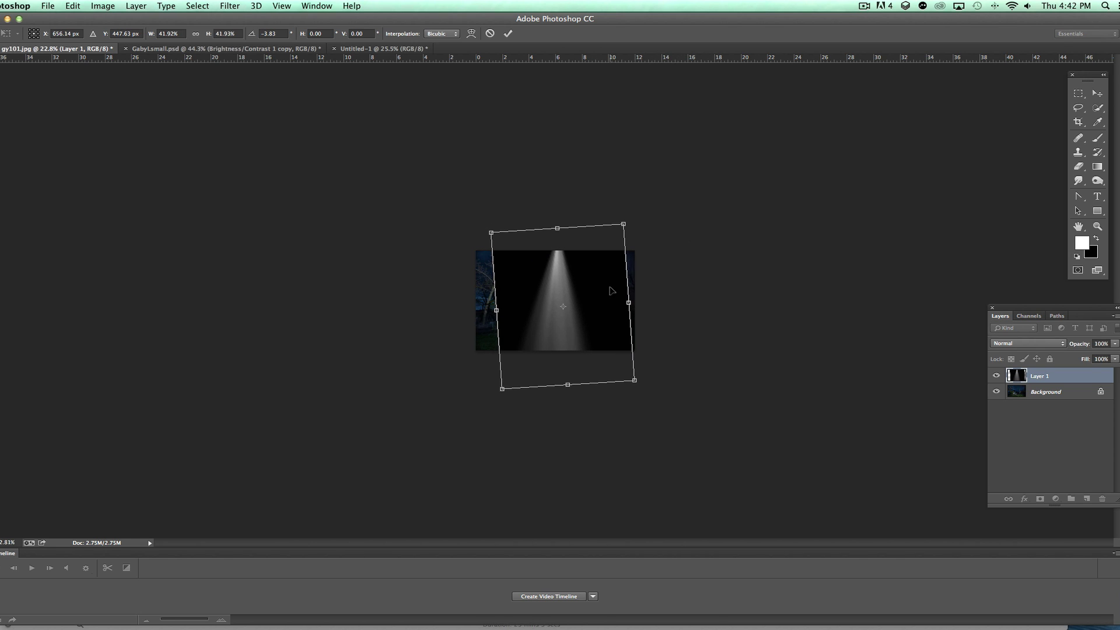
{"action": "scroll", "coordinate": [590, 289], "scroll_direction": "up", "scroll_amount": 2}
{"action": "scroll", "coordinate": [592, 290], "scroll_direction": "up", "scroll_amount": 2}
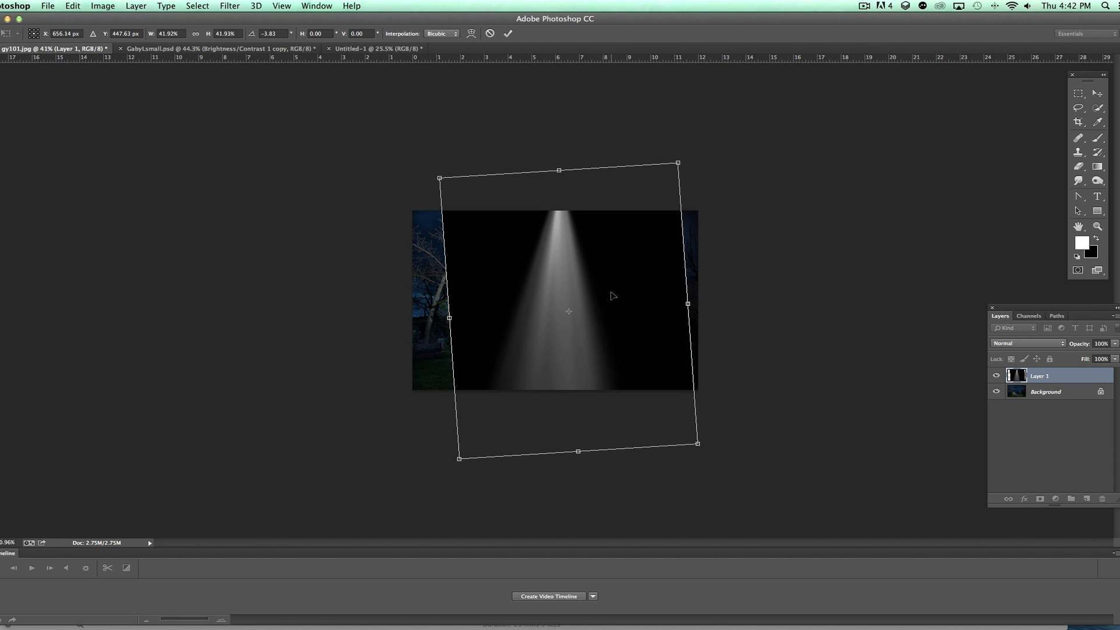
{"action": "key", "text": "Return"}
{"action": "left_click_drag", "start_coordinate": [644, 313], "coordinate": [648, 286]}
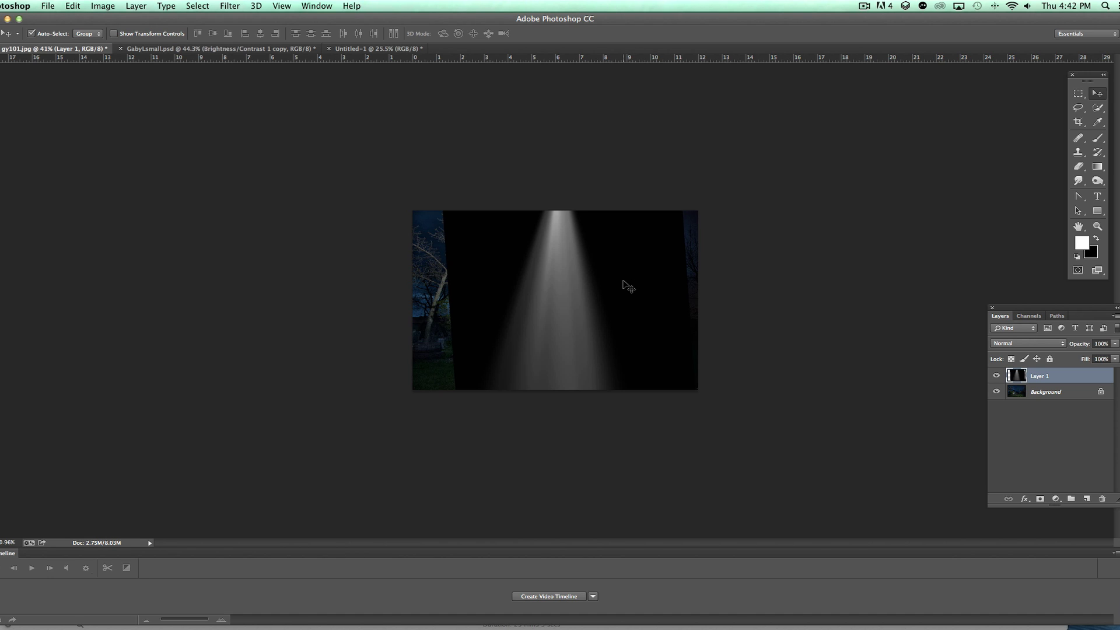
Set the beam layer to Screen blending, nudge it, and rename it 'Ray'
{"action": "left_click", "coordinate": [1021, 345]}
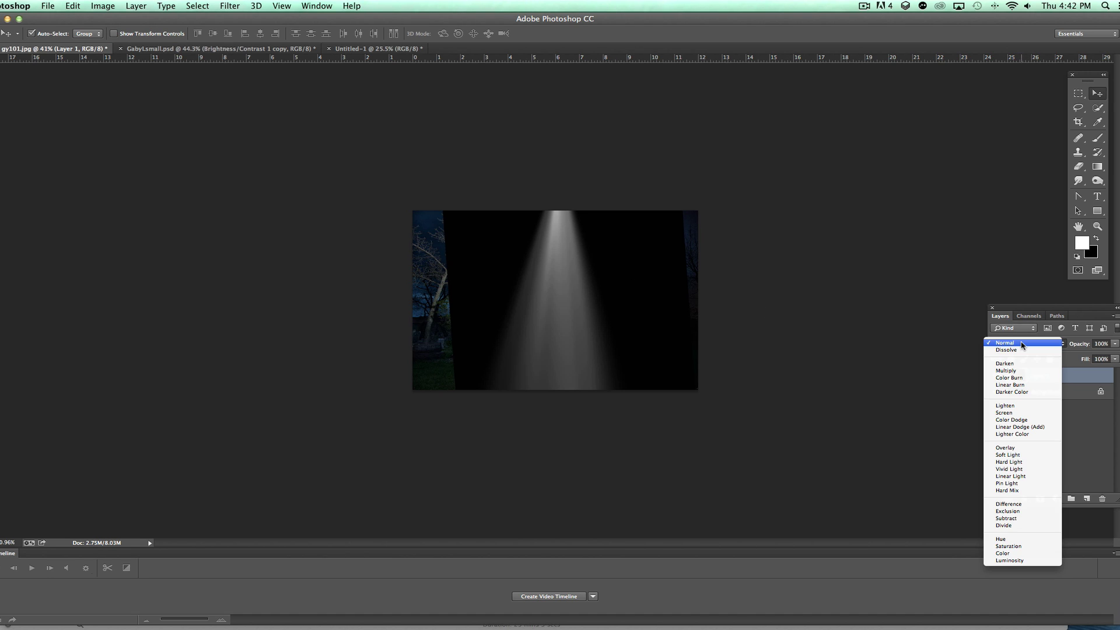
{"action": "left_click", "coordinate": [1012, 413]}
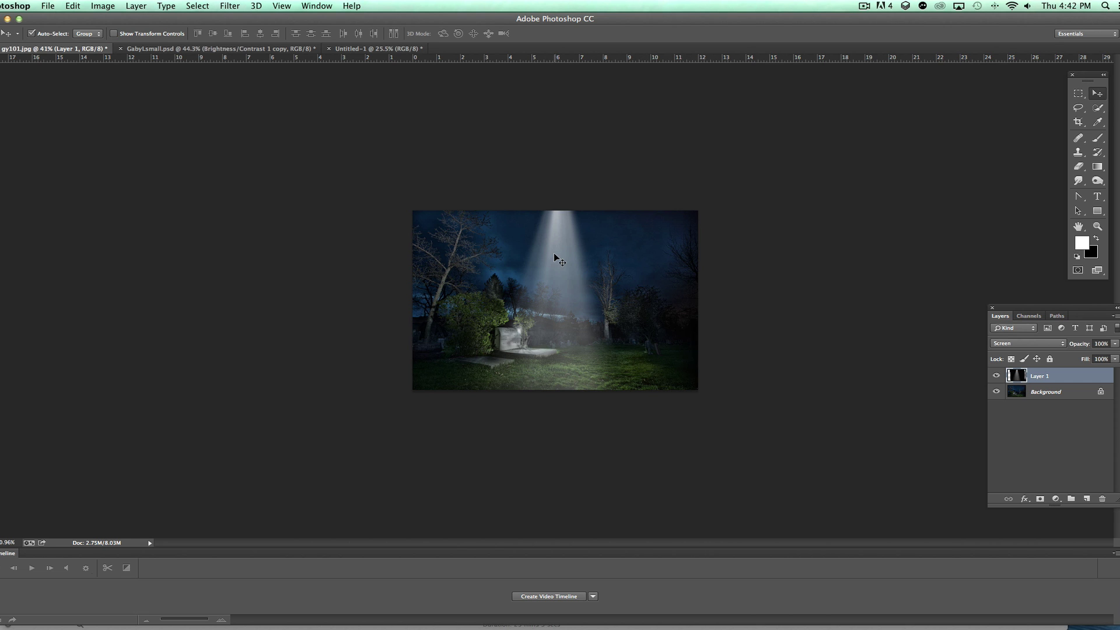
{"action": "mouse_move", "coordinate": [554, 253]}
{"action": "left_mouse_down"}
{"action": "mouse_move", "coordinate": [629, 254]}
{"action": "mouse_move", "coordinate": [513, 237]}
{"action": "mouse_move", "coordinate": [538, 256]}
{"action": "mouse_move", "coordinate": [573, 255]}
{"action": "left_mouse_up"}
{"action": "double_click", "coordinate": [1044, 377]}
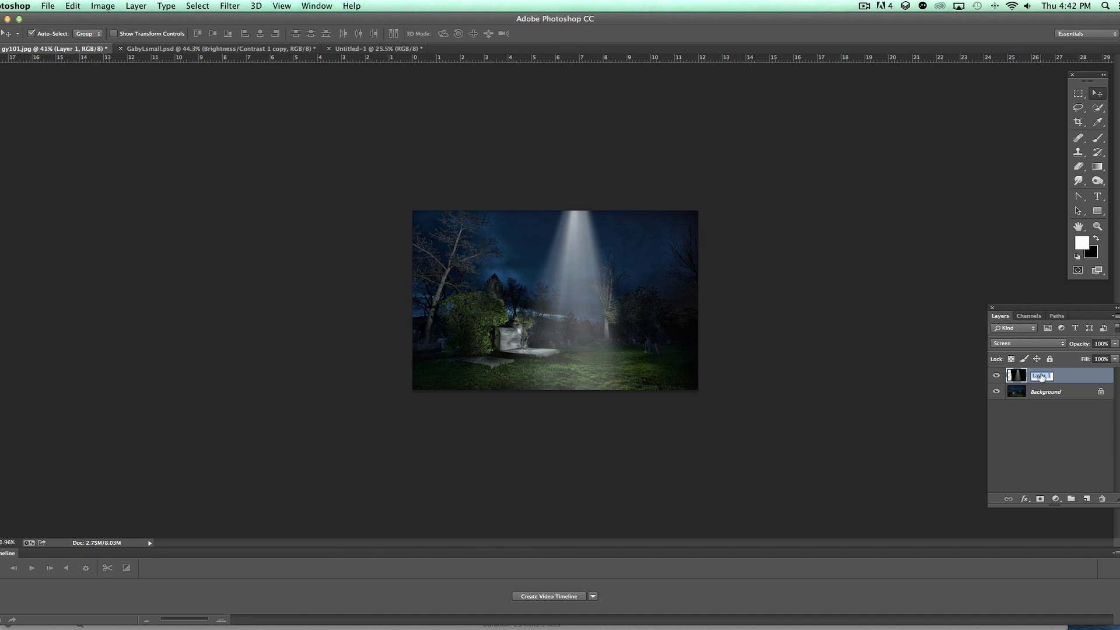
{"action": "type", "text": "Ray"}
{"action": "key", "text": "Return"}
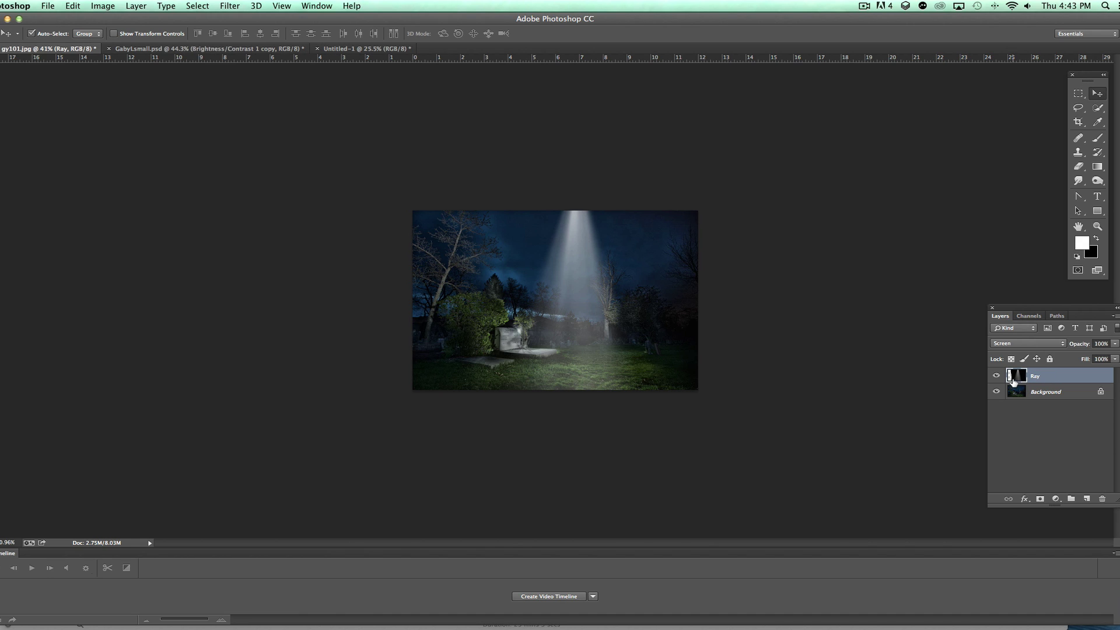
Move the Ray beam left and up and lower its opacity to 69%
{"action": "left_click_drag", "start_coordinate": [586, 255], "coordinate": [562, 254]}
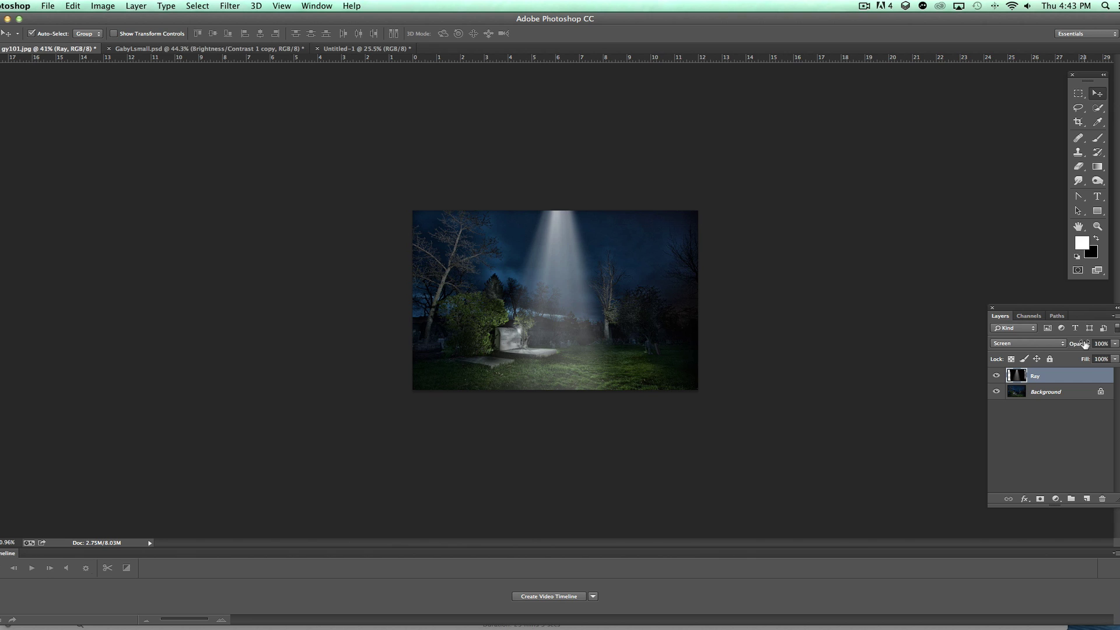
{"action": "left_click_drag", "start_coordinate": [1083, 344], "coordinate": [1078, 348]}
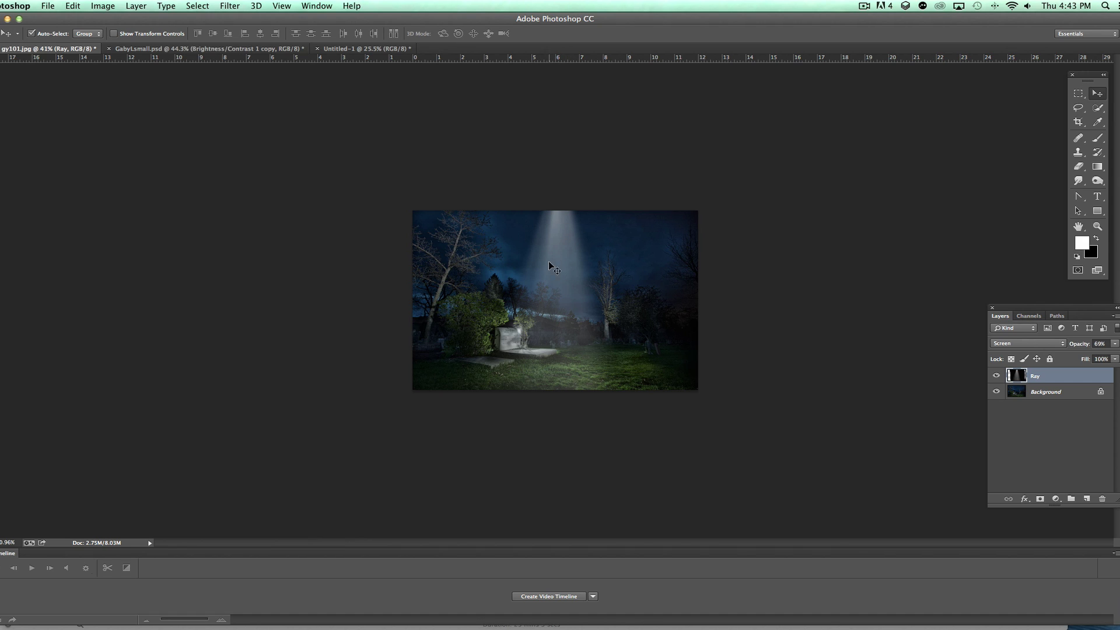
{"action": "left_click_drag", "start_coordinate": [555, 265], "coordinate": [548, 257]}
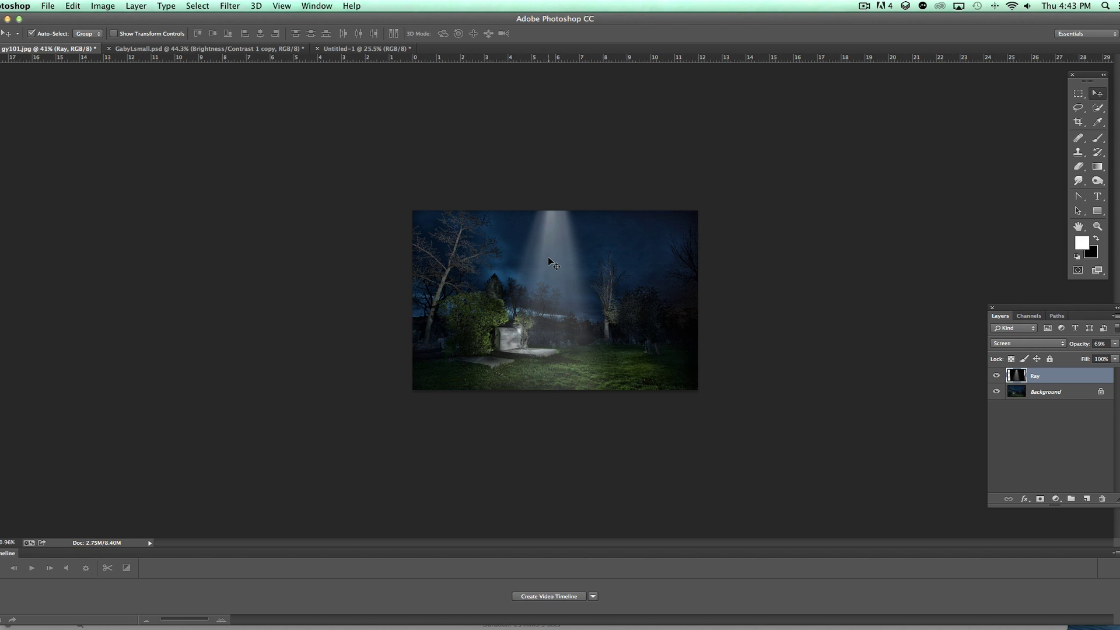
Tilt the Ray beam about -3.5° and reposition it near the top centre
{"action": "key", "text": "ctrl+t"}
{"action": "left_click_drag", "start_coordinate": [757, 268], "coordinate": [772, 257]}
{"action": "key", "text": "Return"}
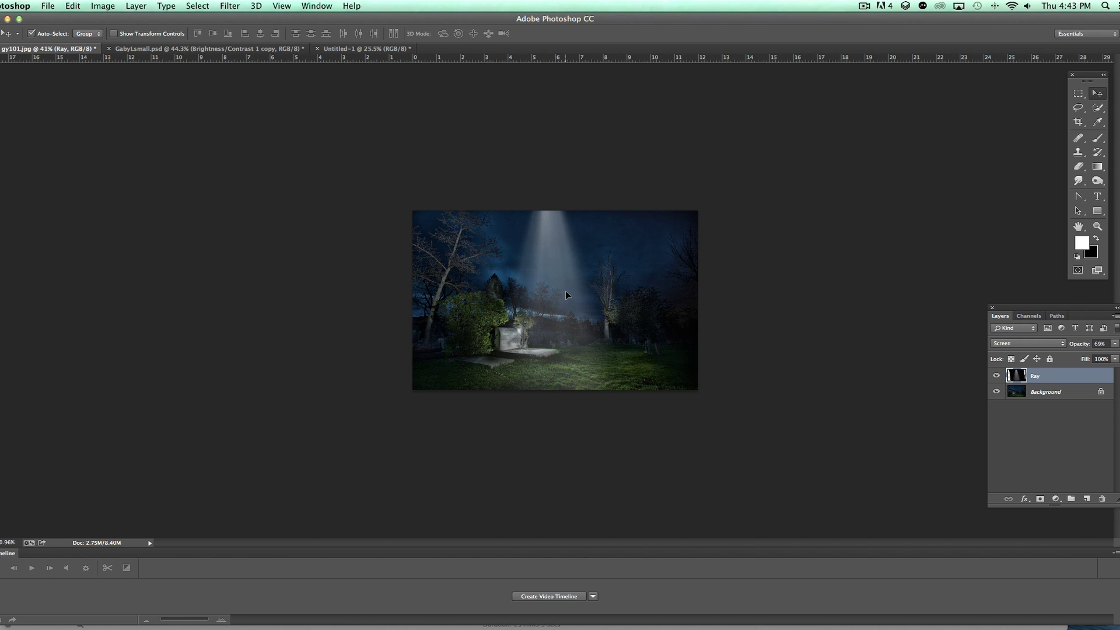
{"action": "mouse_move", "coordinate": [566, 290]}
{"action": "left_mouse_down"}
{"action": "mouse_move", "coordinate": [555, 279]}
{"action": "mouse_move", "coordinate": [564, 286]}
{"action": "left_mouse_up"}
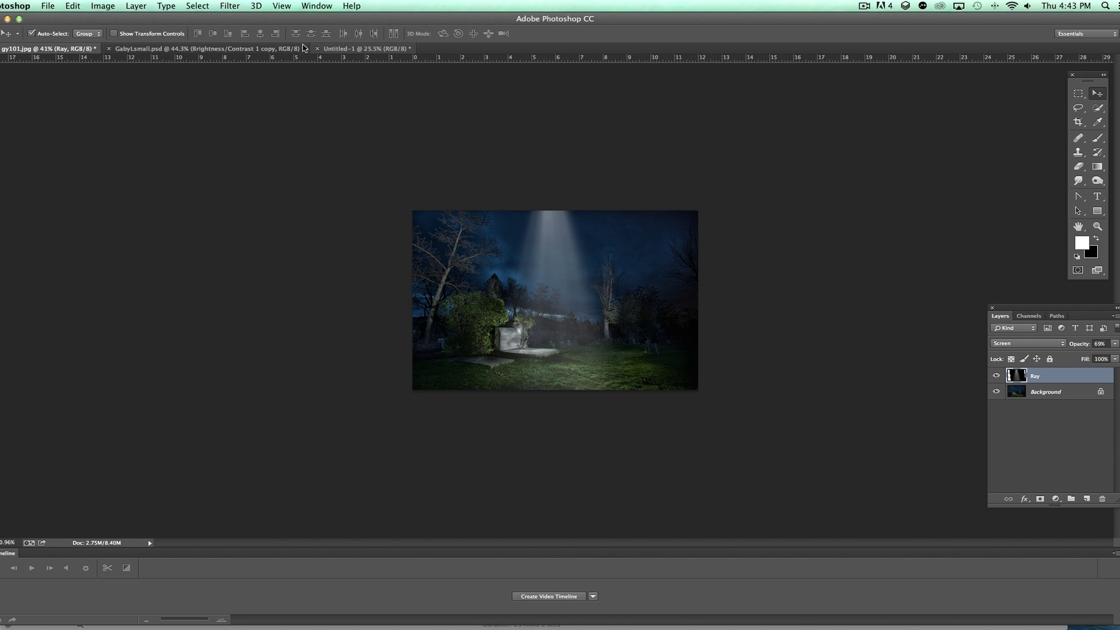
Bring the floating woman layer from the other document into gy101.jpg, above Ray
{"action": "left_click", "coordinate": [234, 49]}
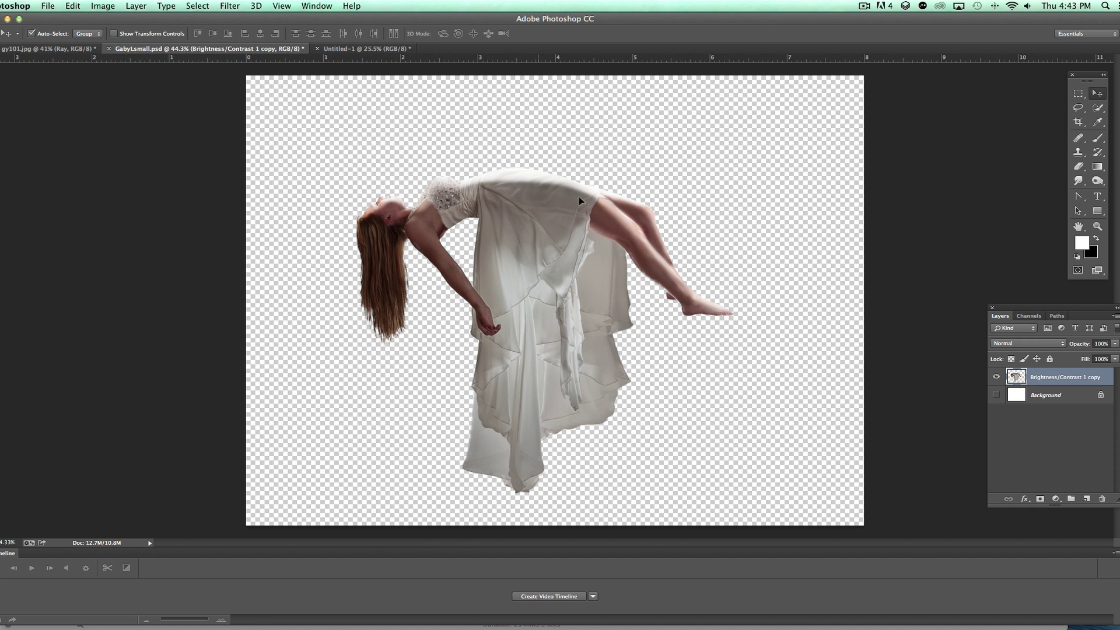
{"action": "left_click_drag", "start_coordinate": [579, 197], "coordinate": [73, 51]}
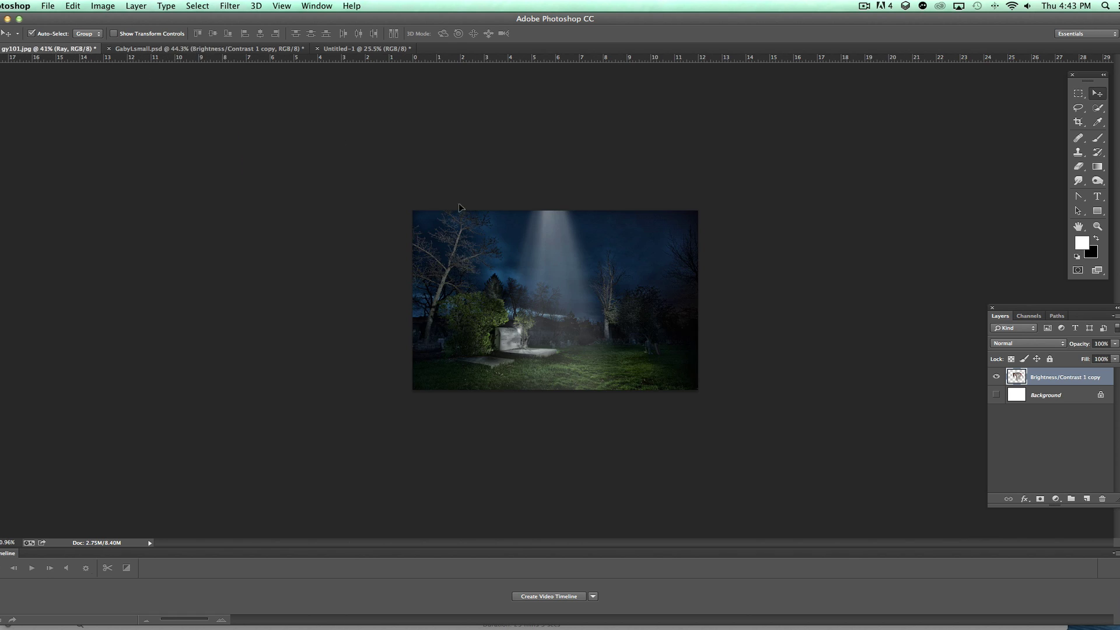
{"action": "left_click_drag", "start_coordinate": [565, 282], "coordinate": [566, 291]}
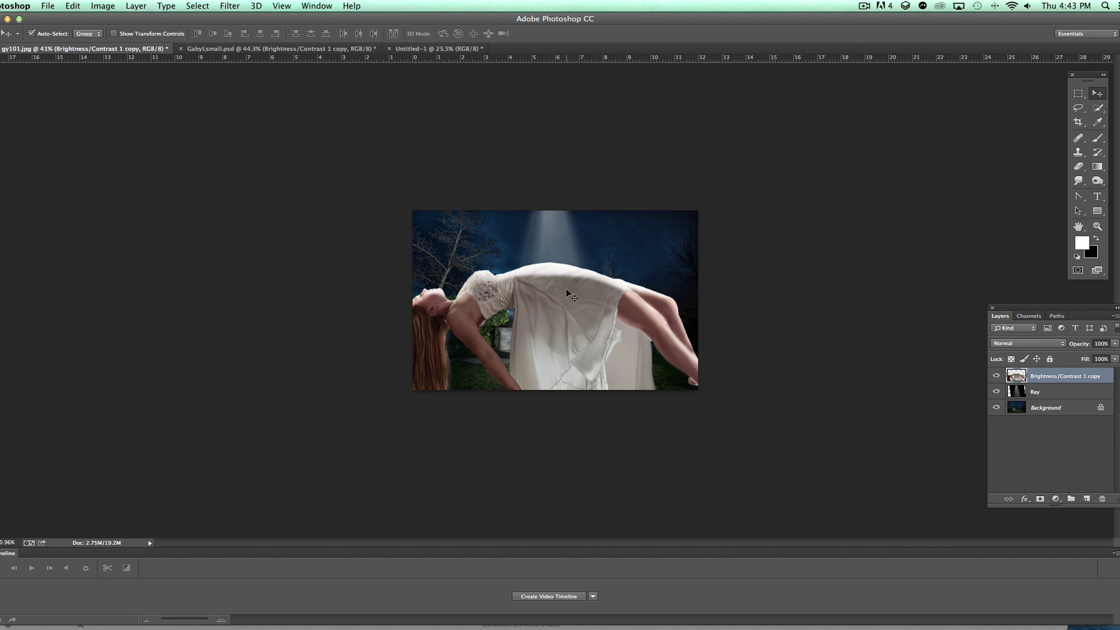
Scale the woman to about 26.5% and place her beneath the beam above the grass
{"action": "key", "text": "super+t"}
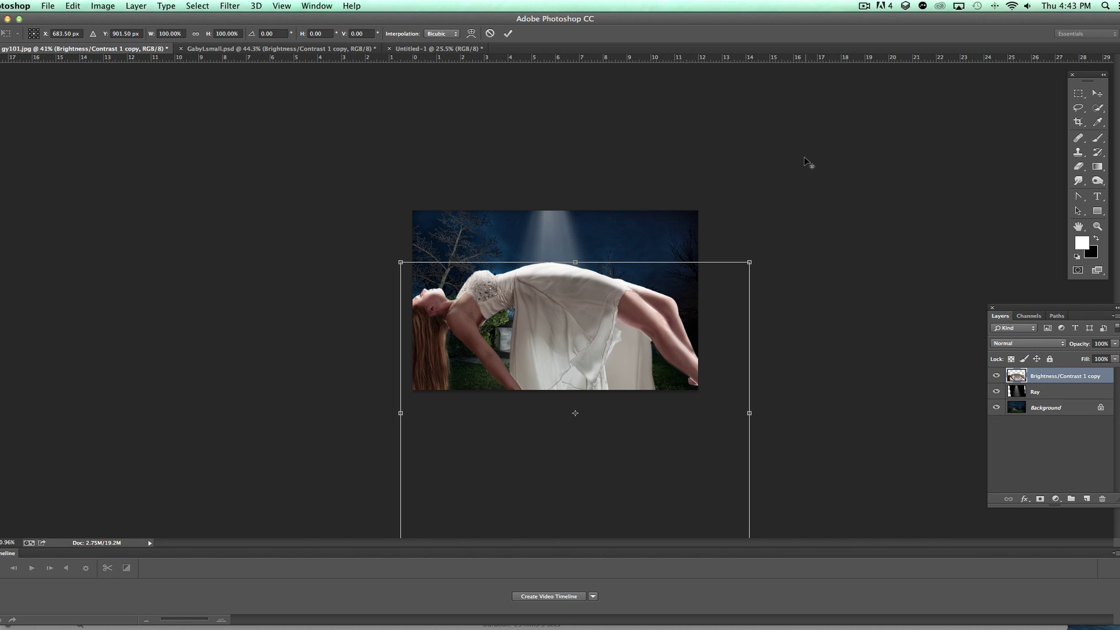
{"action": "left_click_drag", "start_coordinate": [749, 262], "coordinate": [652, 345]}
{"action": "left_click_drag", "start_coordinate": [581, 364], "coordinate": [568, 288]}
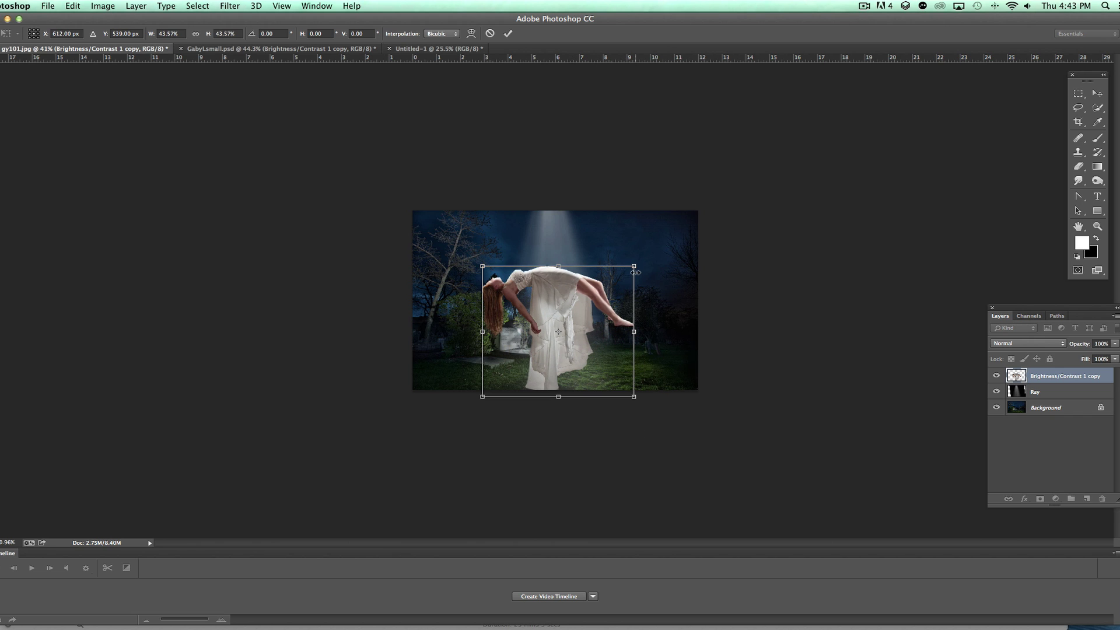
{"action": "left_click_drag", "start_coordinate": [635, 266], "coordinate": [564, 310]}
{"action": "double_click", "coordinate": [569, 326]}
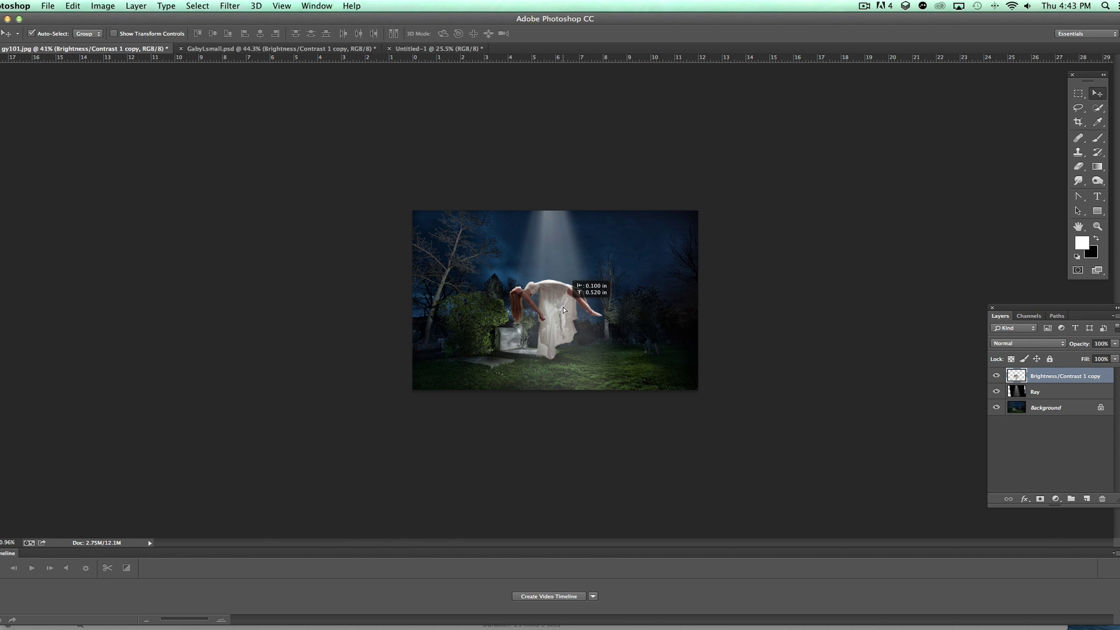
{"action": "scroll", "coordinate": [578, 278], "scroll_direction": "up", "scroll_amount": 5}
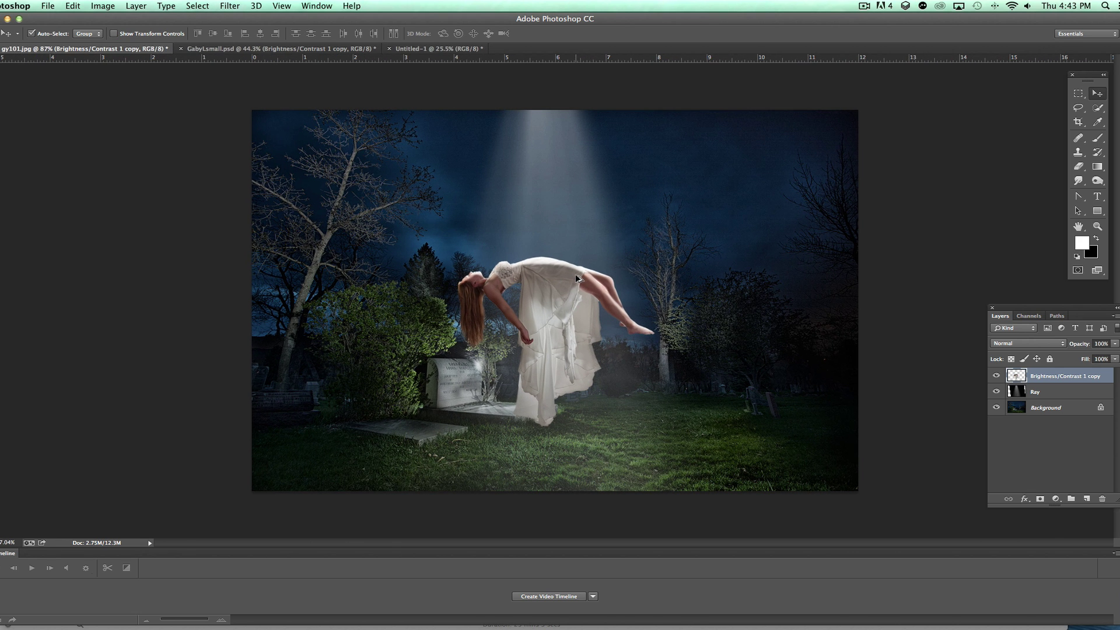
{"action": "mouse_move", "coordinate": [578, 286]}
{"action": "left_mouse_down"}
{"action": "mouse_move", "coordinate": [561, 260]}
{"action": "mouse_move", "coordinate": [535, 285]}
{"action": "mouse_move", "coordinate": [558, 281]}
{"action": "left_mouse_up"}
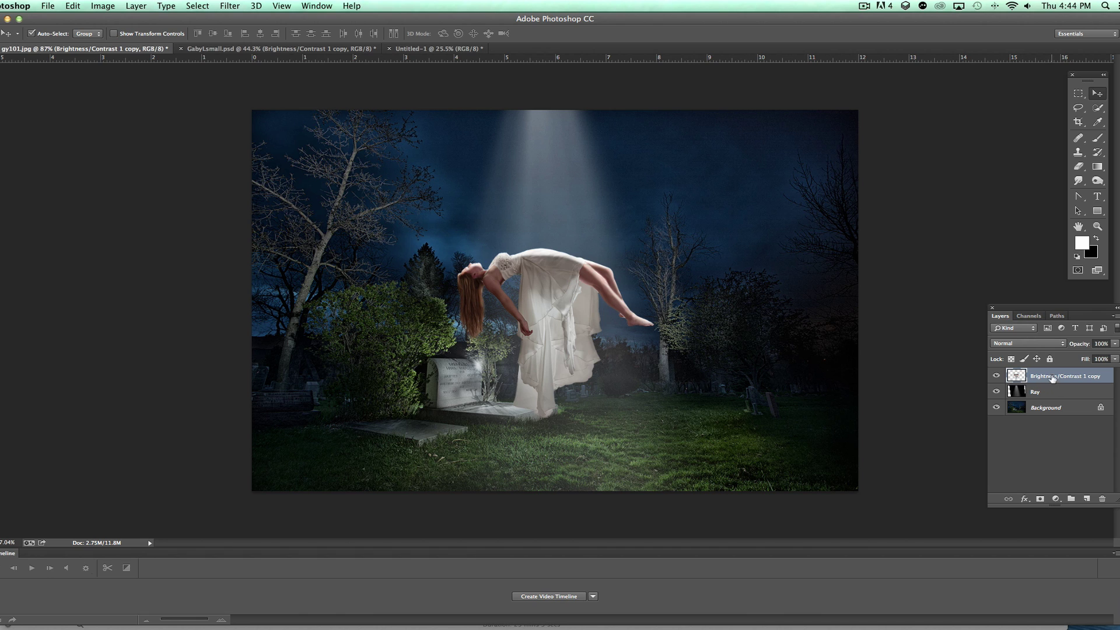
Move the Brightness/Contrast 1 copy layer below Ray and shift the beam over the woman
{"action": "left_click_drag", "start_coordinate": [1052, 373], "coordinate": [1063, 399]}
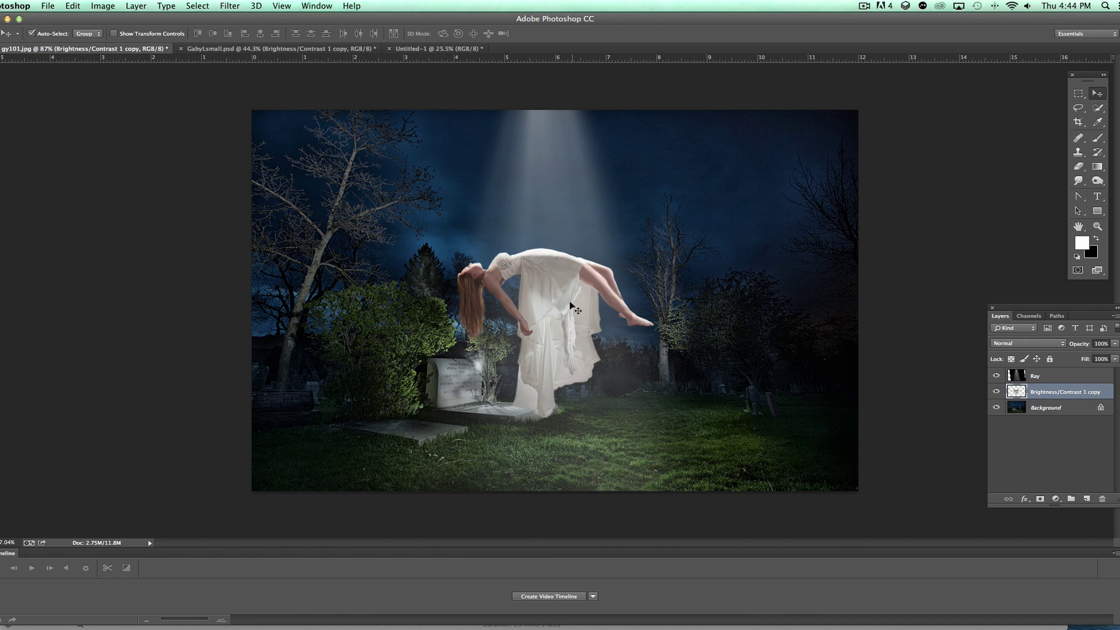
{"action": "mouse_move", "coordinate": [559, 271]}
{"action": "left_mouse_down"}
{"action": "mouse_move", "coordinate": [533, 269]}
{"action": "mouse_move", "coordinate": [566, 272]}
{"action": "left_mouse_up"}
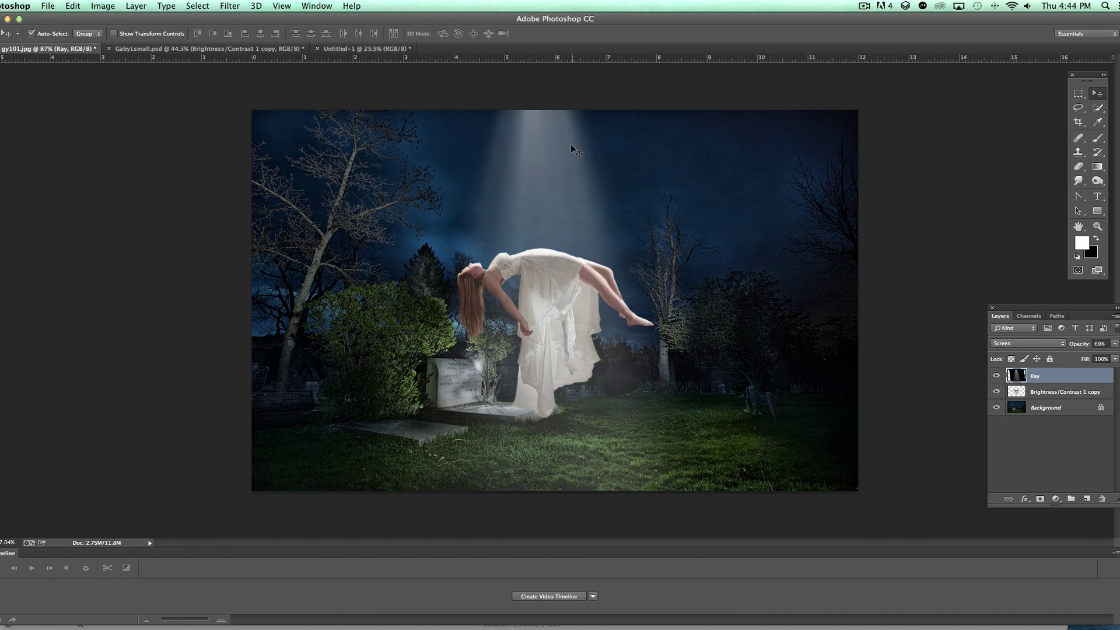
{"action": "mouse_move", "coordinate": [571, 145]}
{"action": "left_mouse_down"}
{"action": "mouse_move", "coordinate": [599, 158]}
{"action": "mouse_move", "coordinate": [552, 156]}
{"action": "left_mouse_up"}
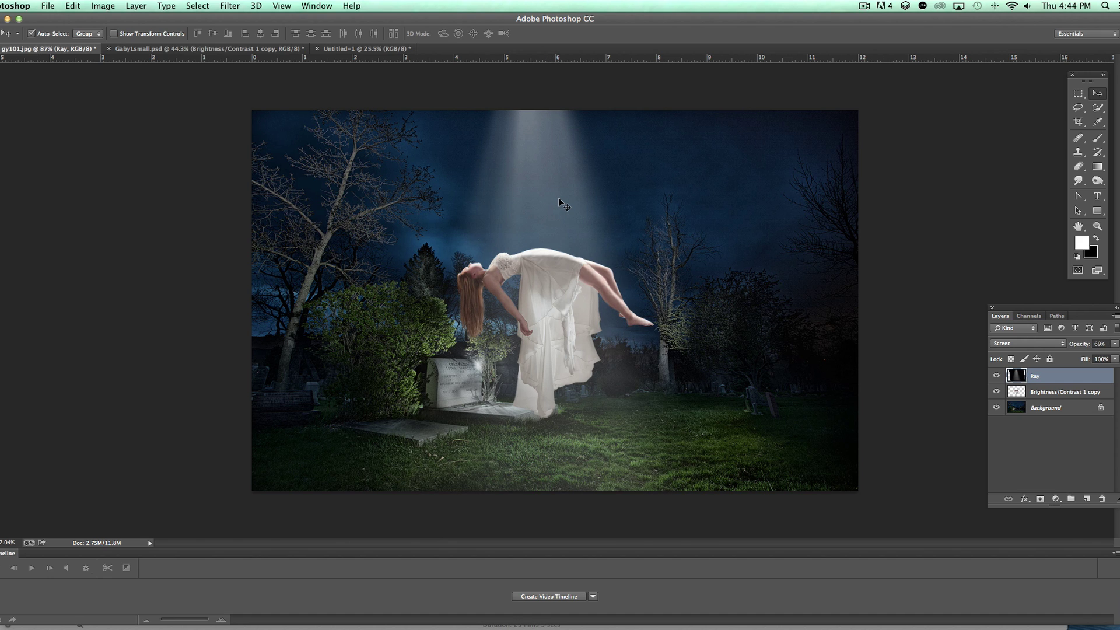
Stretch the Ray beam to about 118% width and shift it slightly left
{"action": "key", "text": "super+y"}
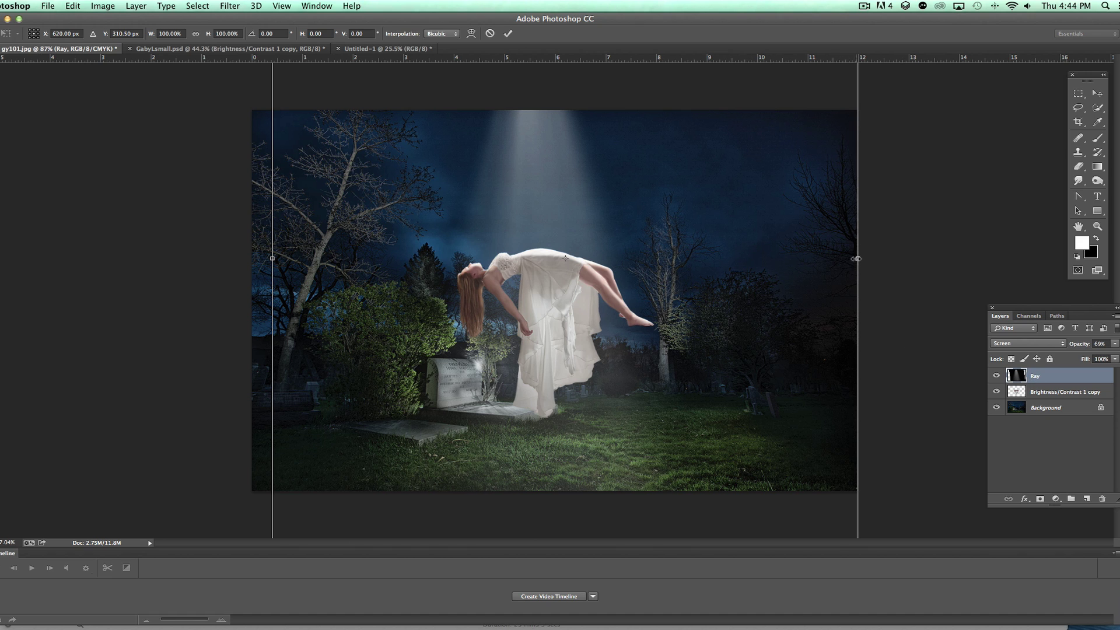
{"action": "left_click_drag", "start_coordinate": [856, 258], "coordinate": [965, 259]}
{"action": "left_click_drag", "start_coordinate": [727, 275], "coordinate": [696, 270]}
{"action": "left_click_drag", "start_coordinate": [558, 237], "coordinate": [558, 237]}
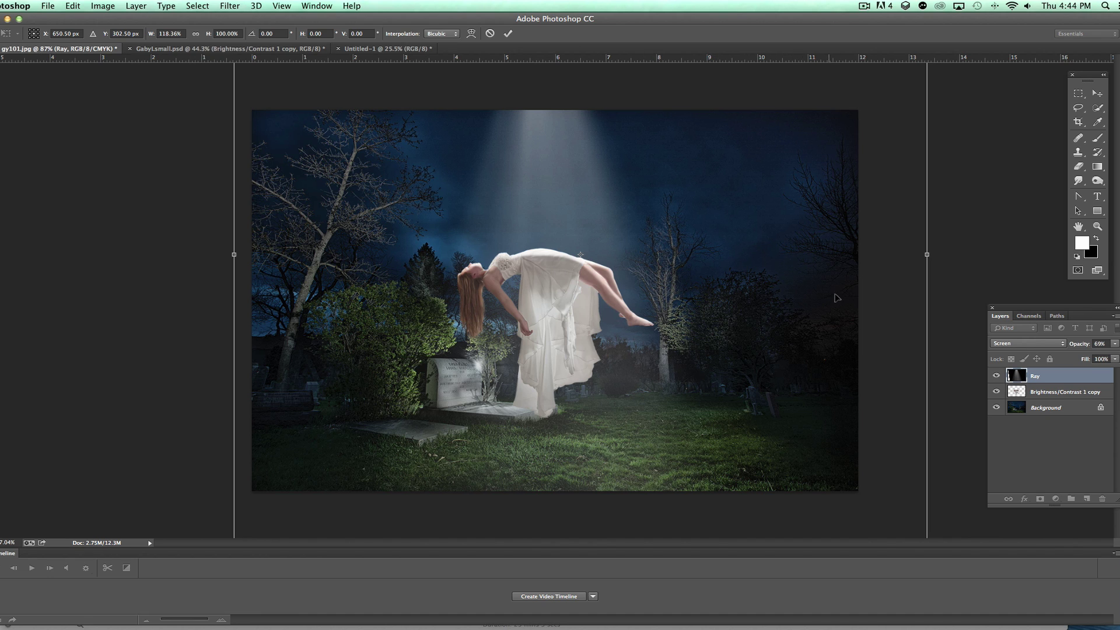
{"action": "key", "text": "Return"}
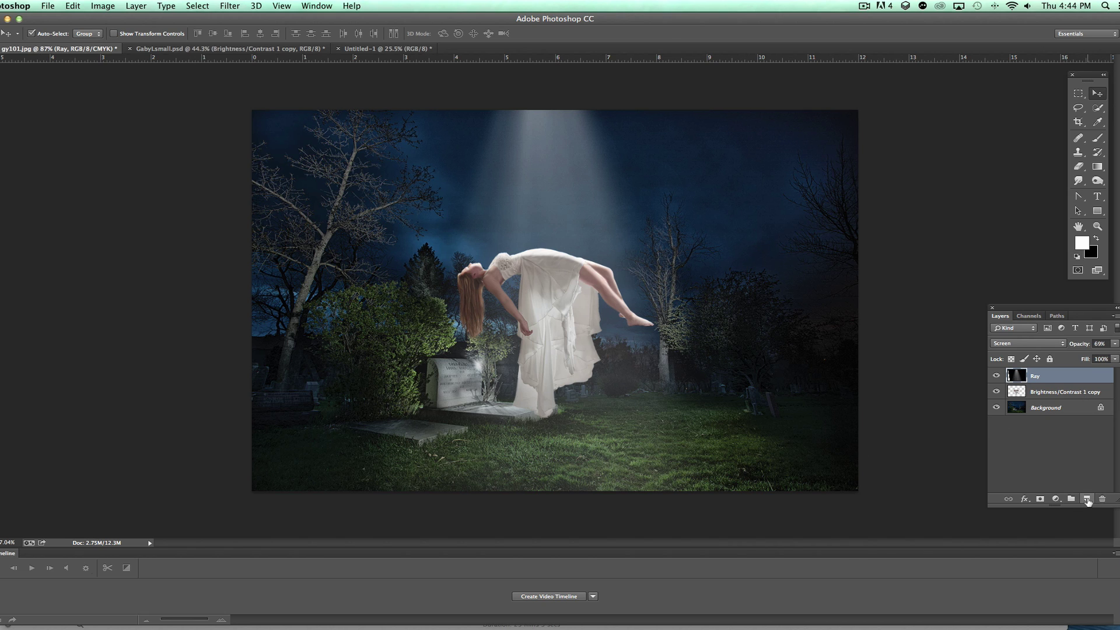
On a new layer, paint a soft black shadow on the grass below the woman
{"action": "left_click", "coordinate": [1087, 500]}
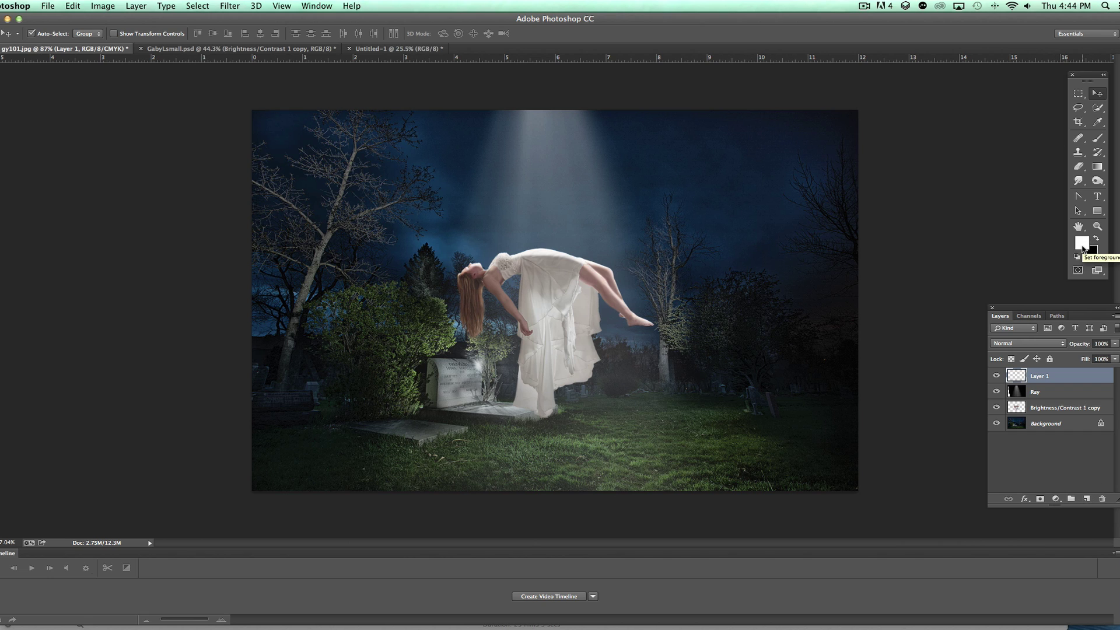
{"action": "key", "text": "x"}
{"action": "key", "text": "b"}
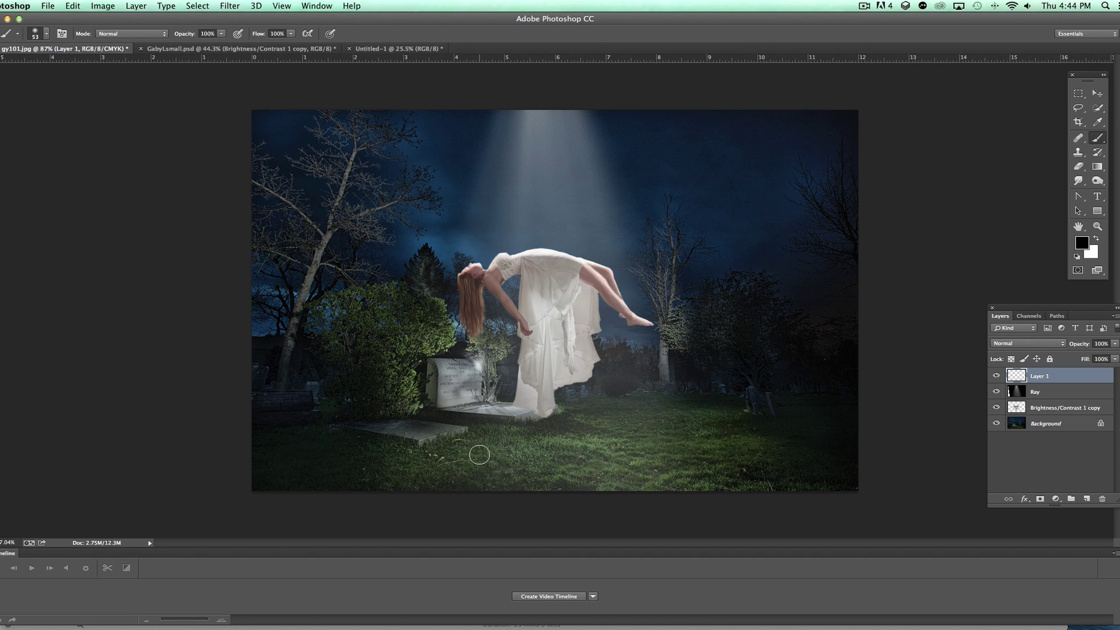
{"action": "mouse_move", "coordinate": [470, 453]}
{"action": "left_mouse_down"}
{"action": "mouse_move", "coordinate": [576, 457]}
{"action": "mouse_move", "coordinate": [548, 453]}
{"action": "mouse_move", "coordinate": [565, 450]}
{"action": "mouse_move", "coordinate": [652, 467]}
{"action": "left_mouse_up"}
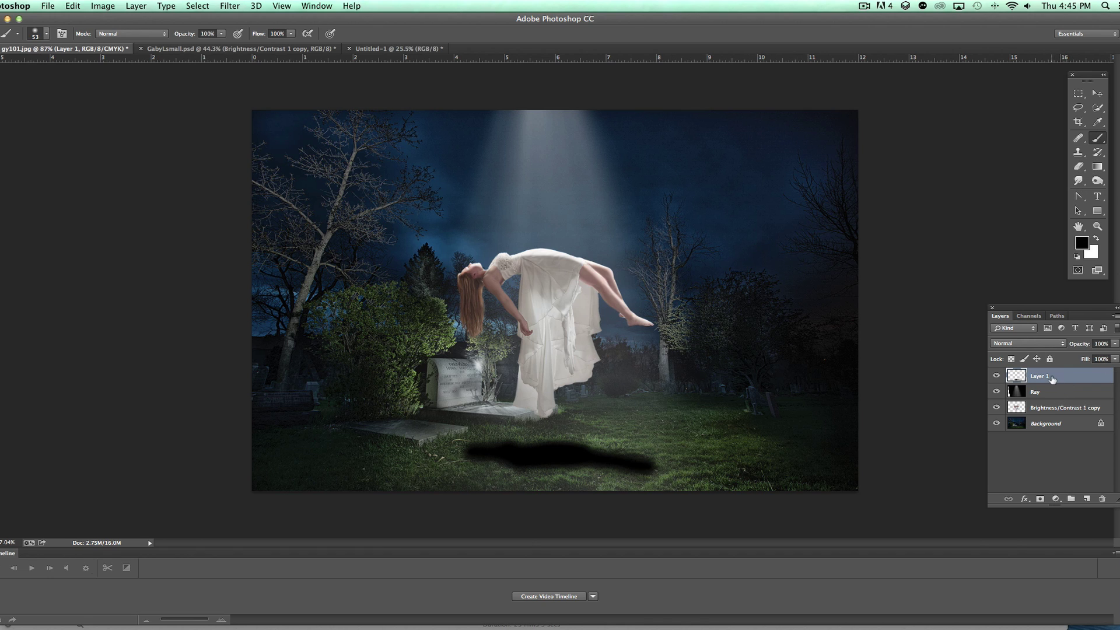
Rename Layer 1 to 'shadow' and set its opacity to 64%
{"action": "double_click", "coordinate": [1043, 377]}
{"action": "type", "text": "S"}
{"action": "key", "text": "Return"}
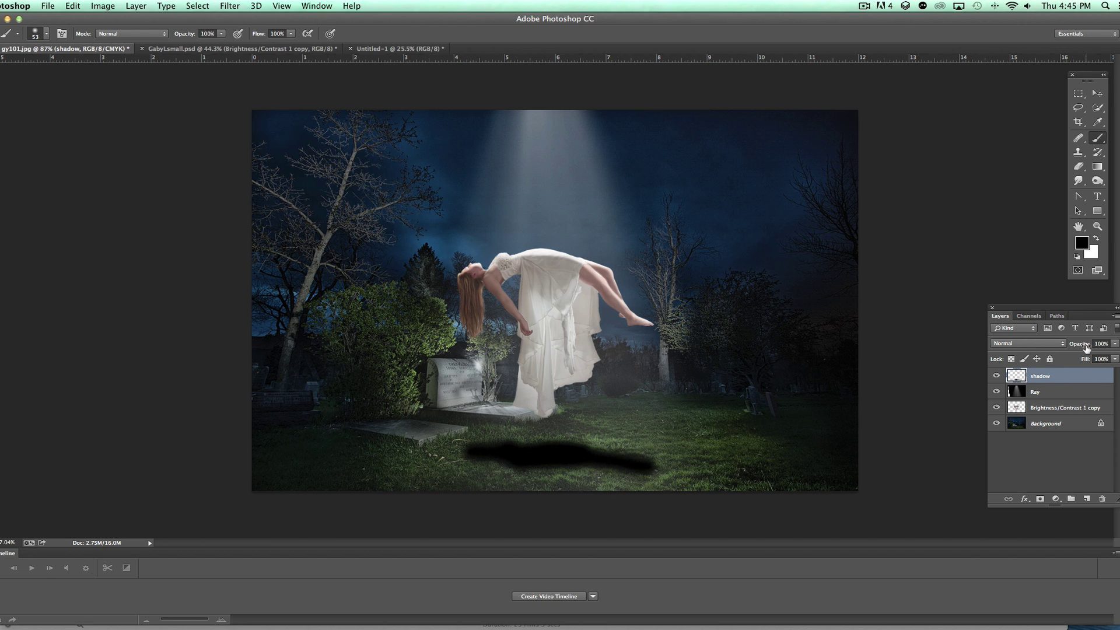
{"action": "left_click_drag", "start_coordinate": [1086, 348], "coordinate": [1065, 348]}
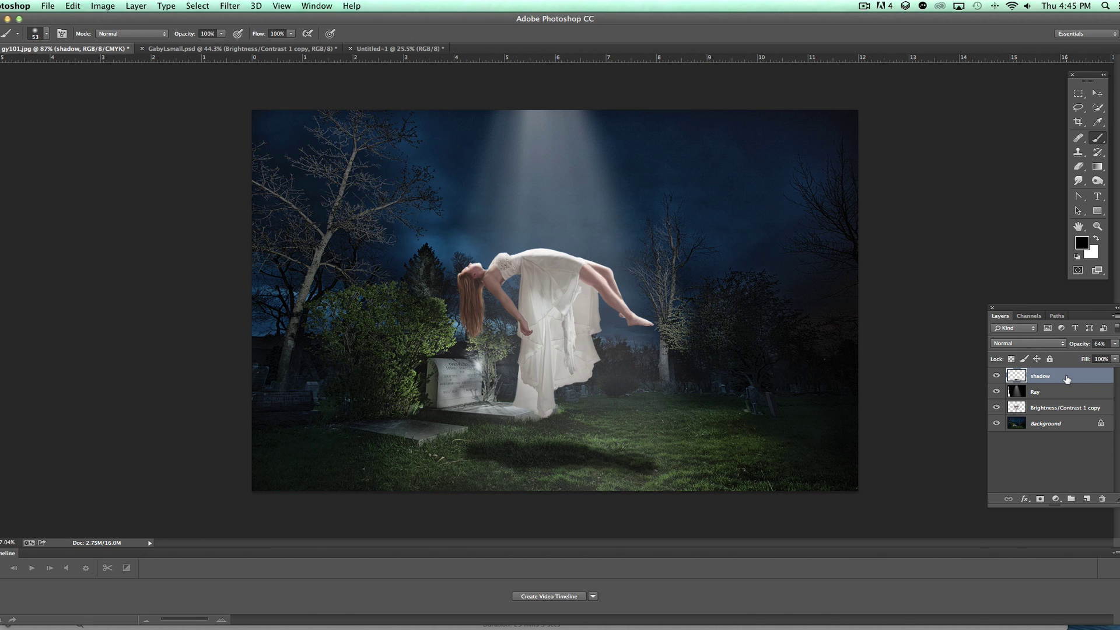
Reorder the shadow layer so it sits above Ray in the Layers panel
{"action": "left_click_drag", "start_coordinate": [1066, 377], "coordinate": [1066, 401]}
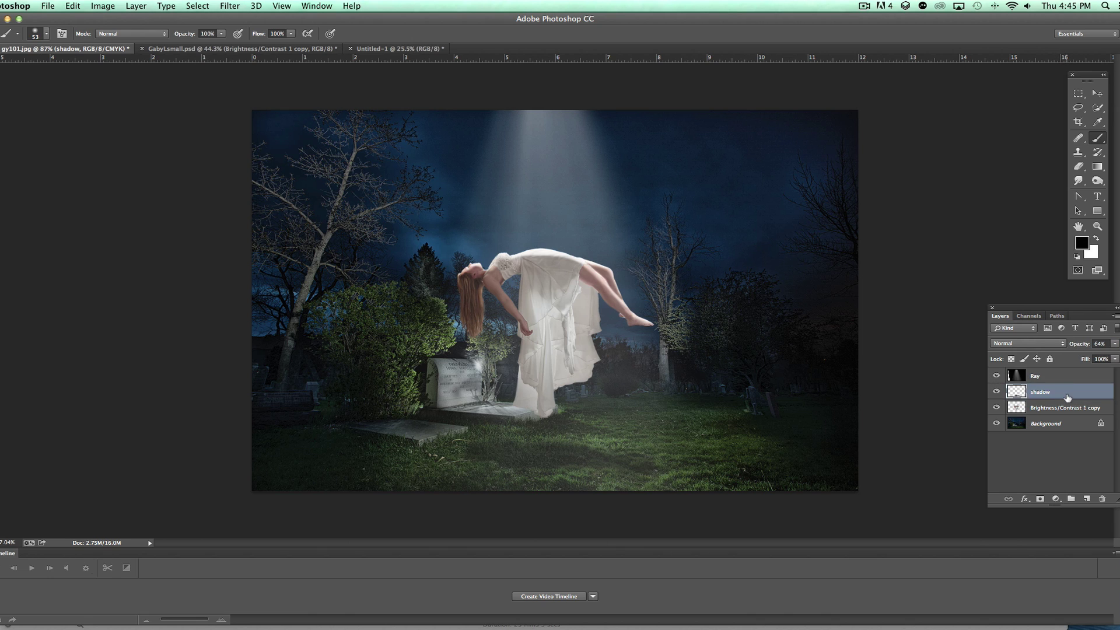
{"action": "left_click", "coordinate": [1097, 93]}
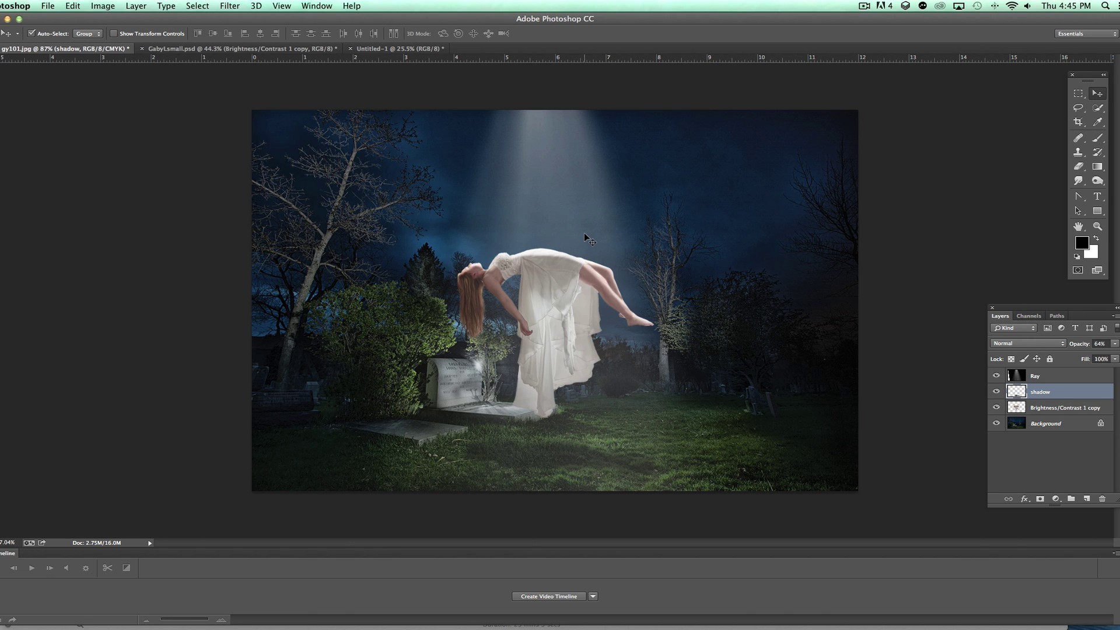
{"action": "left_click", "coordinate": [605, 401]}
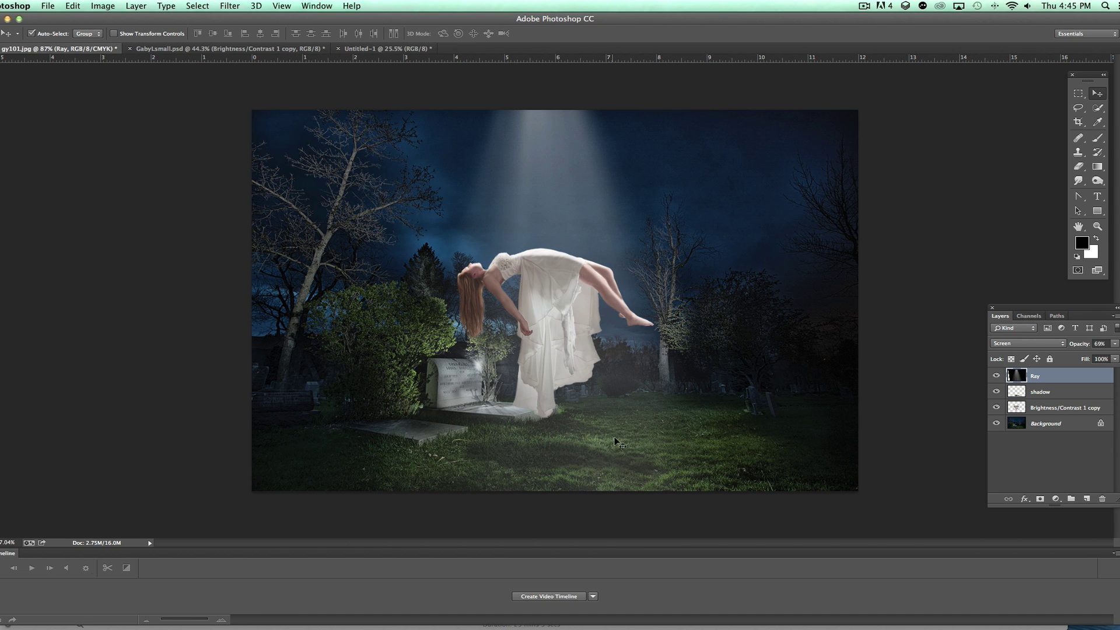
{"action": "left_click", "coordinate": [1064, 394]}
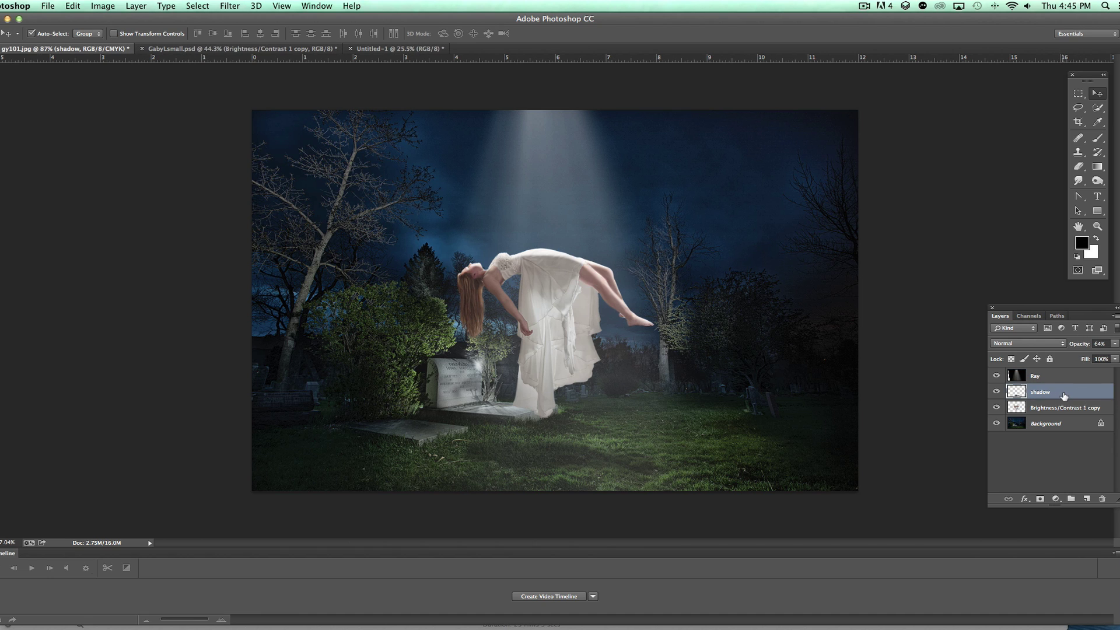
{"action": "left_click_drag", "start_coordinate": [1064, 394], "coordinate": [1064, 375]}
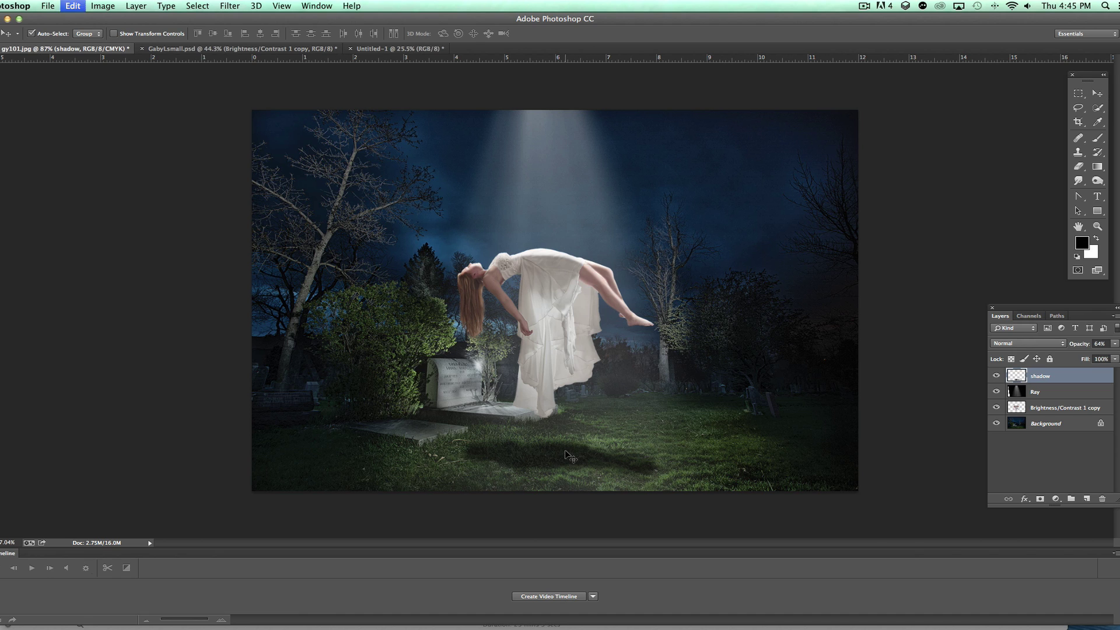
Rotate the shadow to -3.59° and stretch it wider
{"action": "key", "text": "ctrl+t"}
{"action": "left_click_drag", "start_coordinate": [699, 455], "coordinate": [716, 438]}
{"action": "mouse_move", "coordinate": [615, 462]}
{"action": "left_mouse_down"}
{"action": "mouse_move", "coordinate": [701, 450]}
{"action": "mouse_move", "coordinate": [607, 460]}
{"action": "left_mouse_up"}
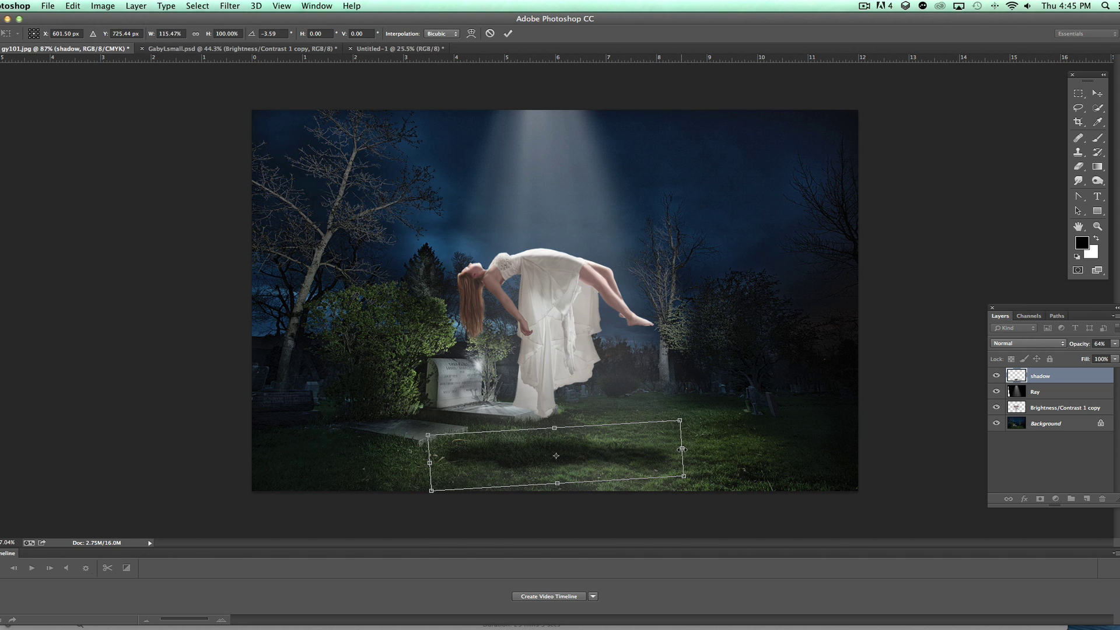
{"action": "key", "text": "Return"}
Shift the shadow slightly right, place it below Ray, and set its opacity to 82%
{"action": "left_click_drag", "start_coordinate": [578, 460], "coordinate": [582, 460]}
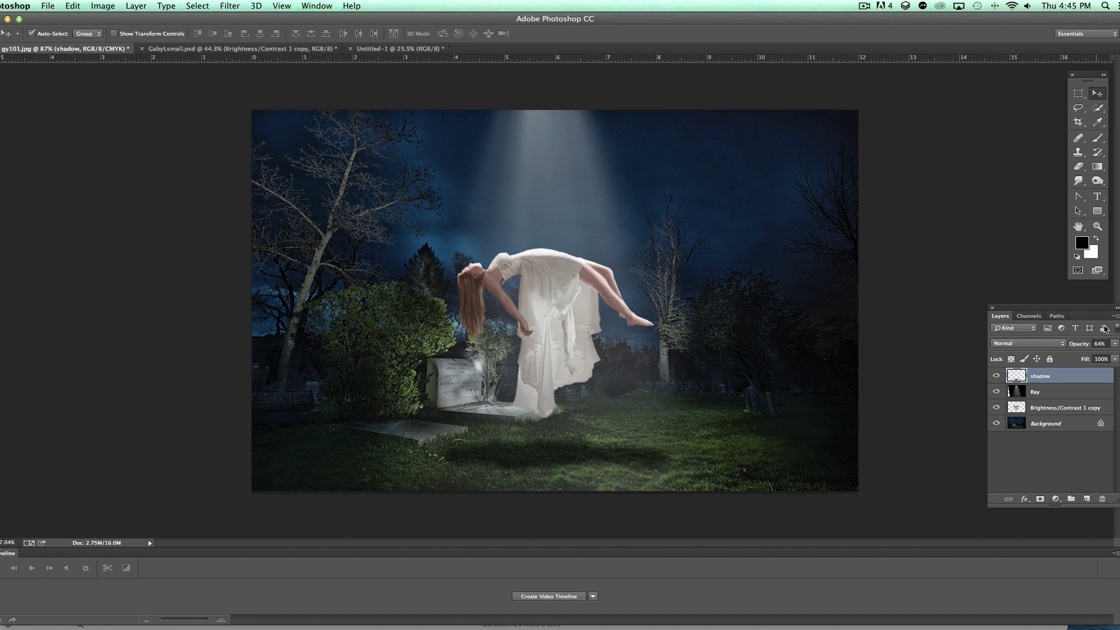
{"action": "left_click_drag", "start_coordinate": [1089, 350], "coordinate": [1059, 397]}
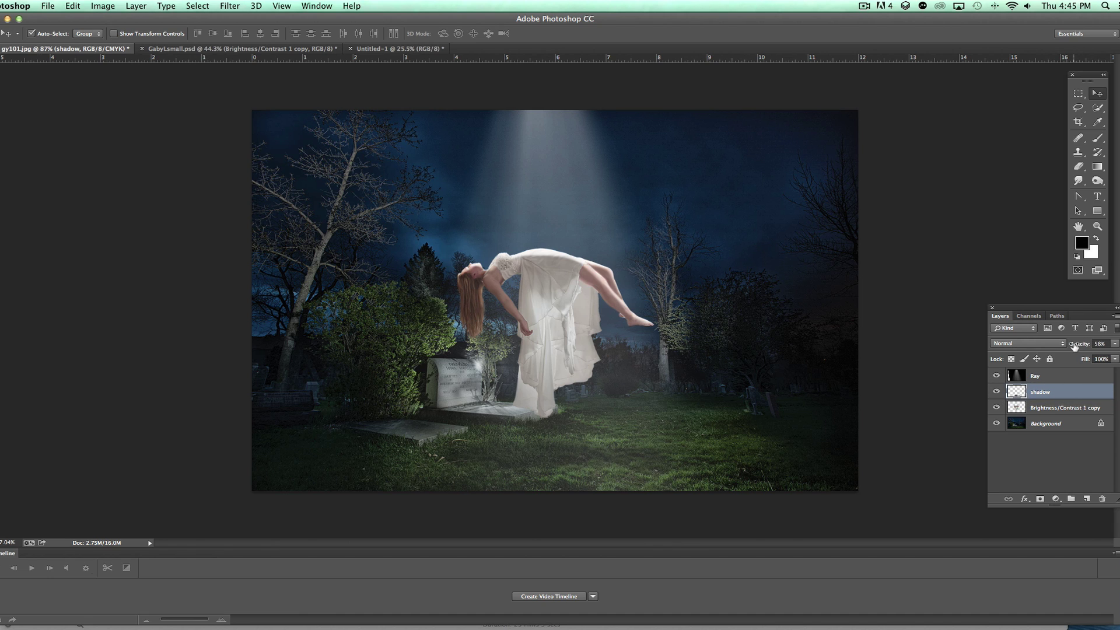
{"action": "left_click_drag", "start_coordinate": [1075, 346], "coordinate": [1077, 348]}
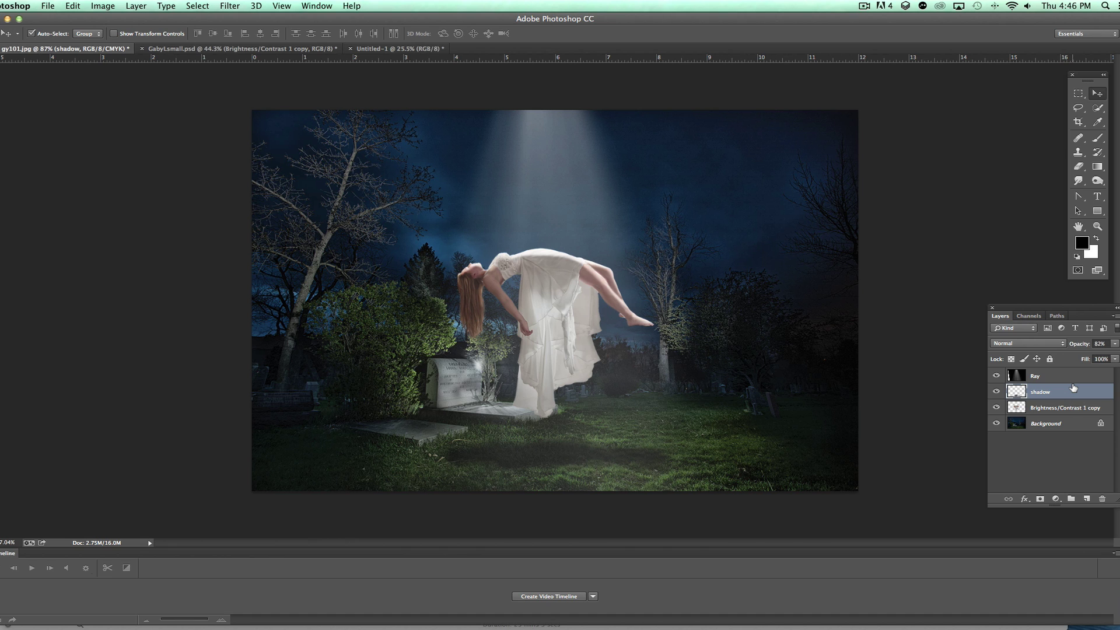
Nudge the Ray beam slightly upward so it stays centred above the woman
{"action": "left_click", "coordinate": [558, 174]}
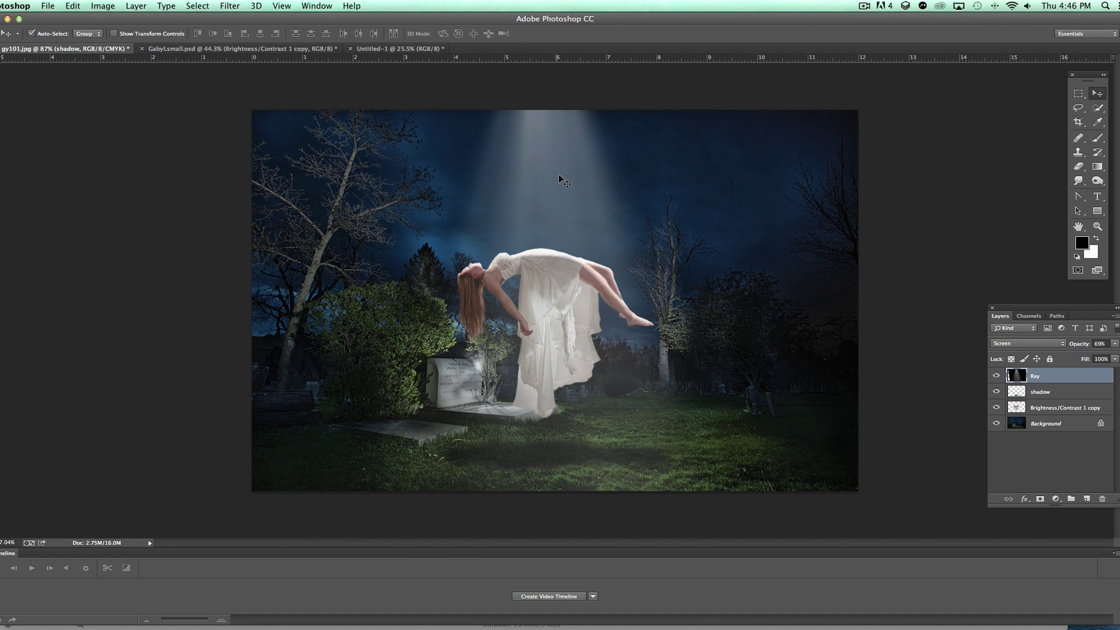
{"action": "left_click_drag", "start_coordinate": [558, 174], "coordinate": [558, 170]}
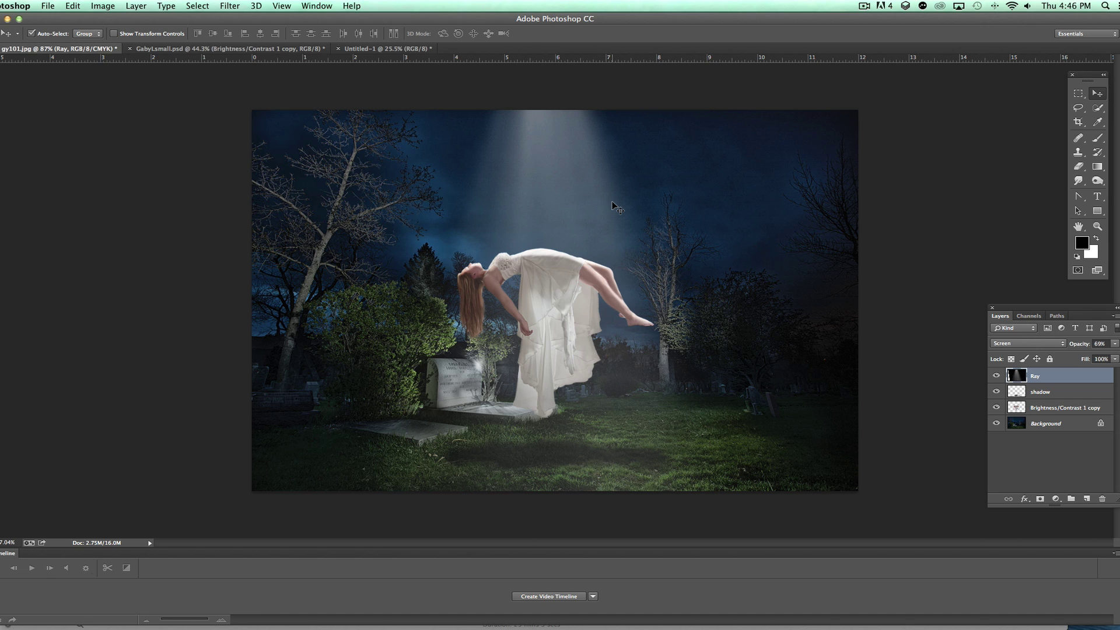
{"action": "left_click_drag", "start_coordinate": [579, 227], "coordinate": [577, 220]}
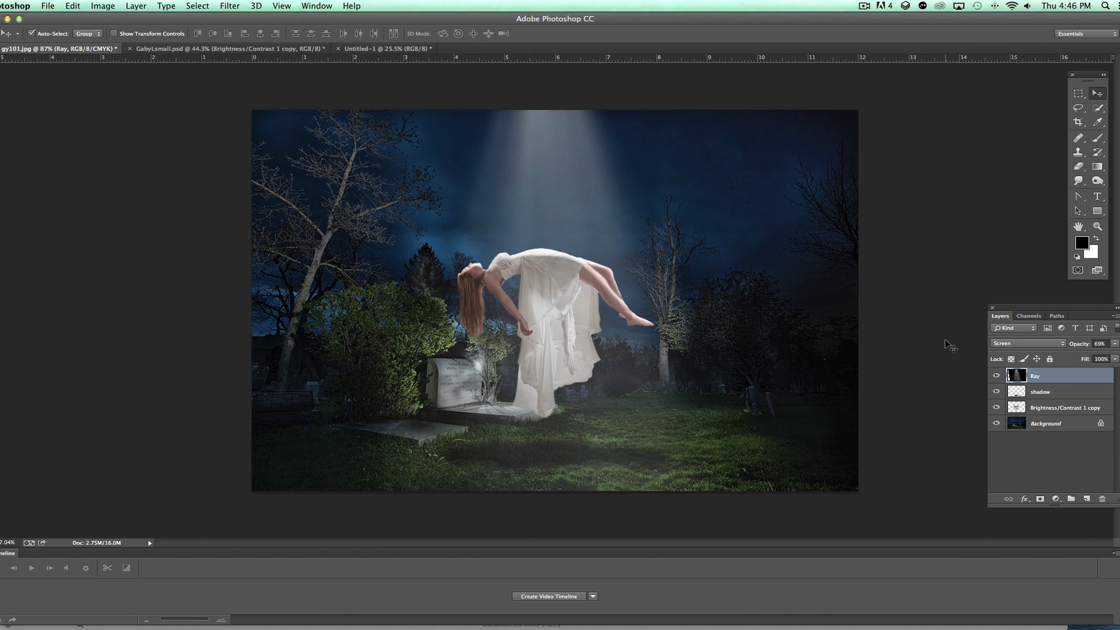